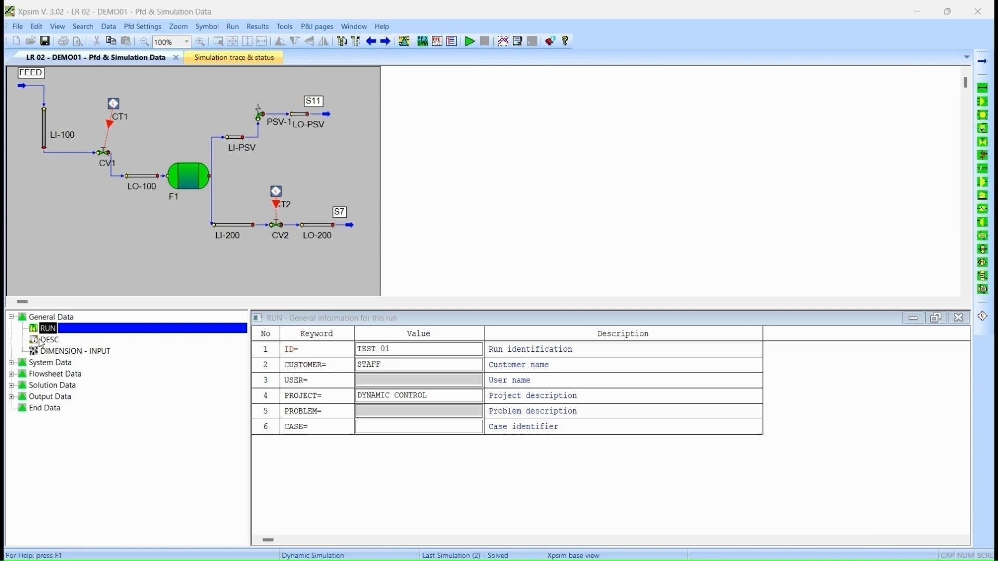
# Step: Review the general and system data, from the problem description and input units to the chemical components and thermodynamic methods
pyautogui.click(385, 41)
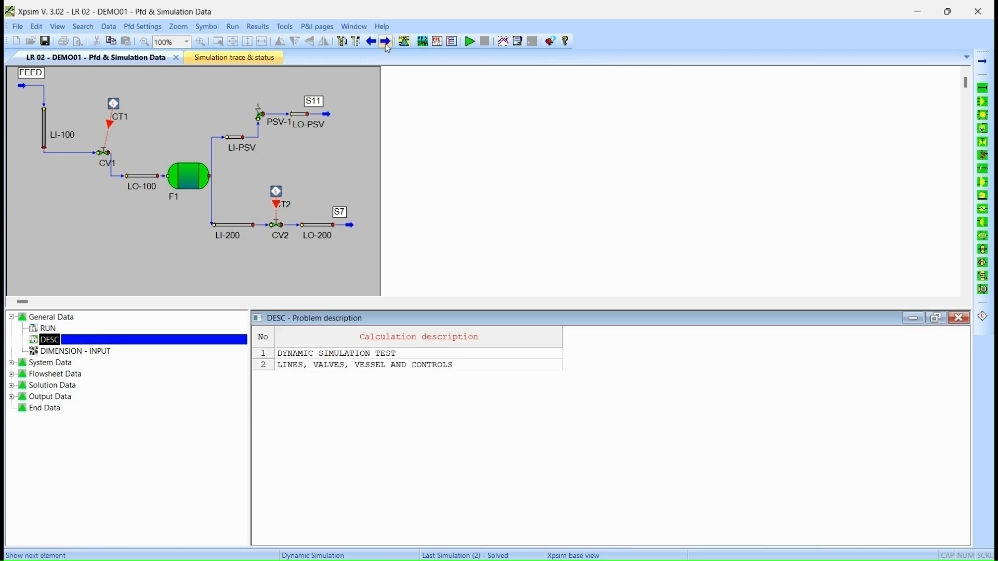
pyautogui.click(386, 42)
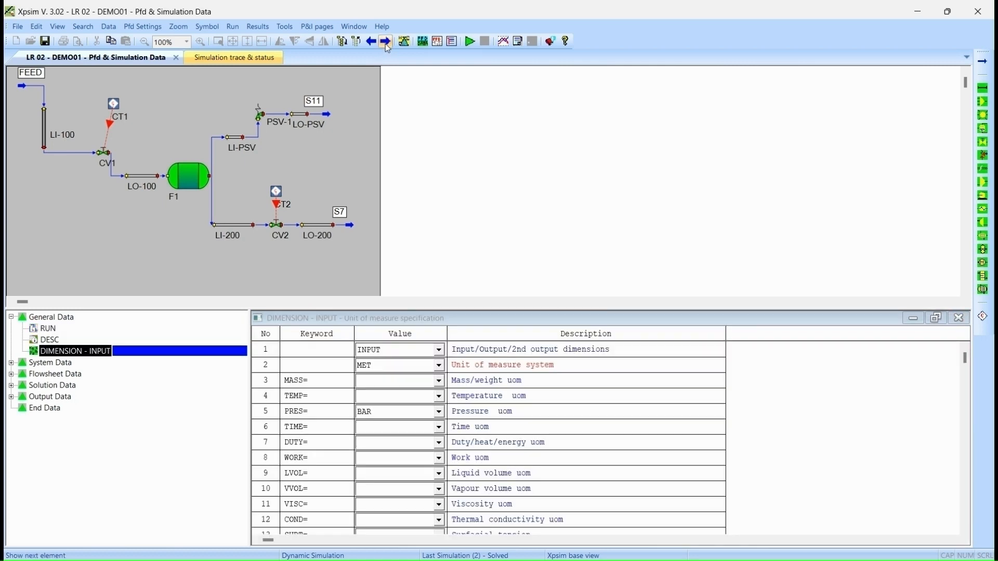
pyautogui.click(386, 44)
pyautogui.click(385, 44)
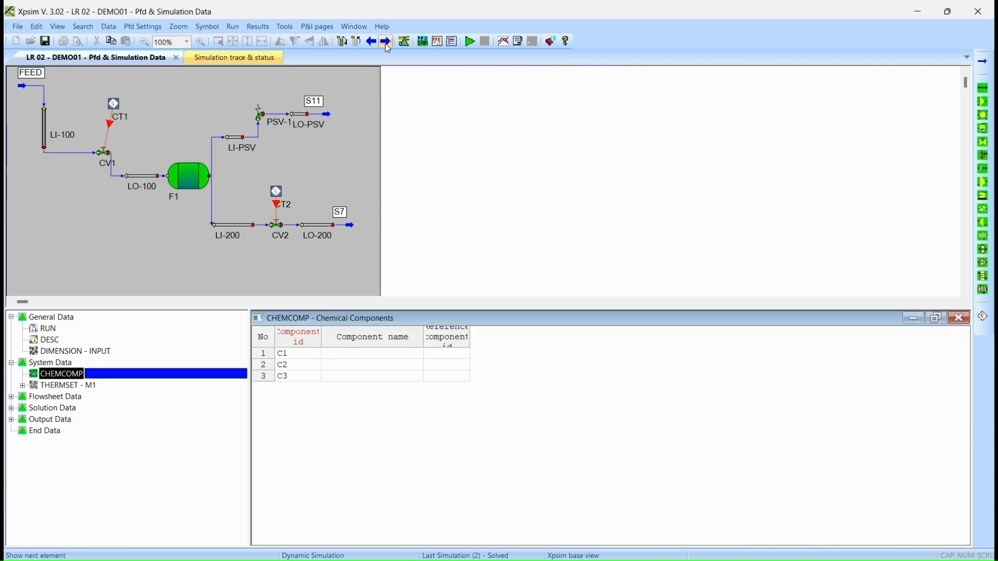
pyautogui.click(386, 43)
pyautogui.click(385, 43)
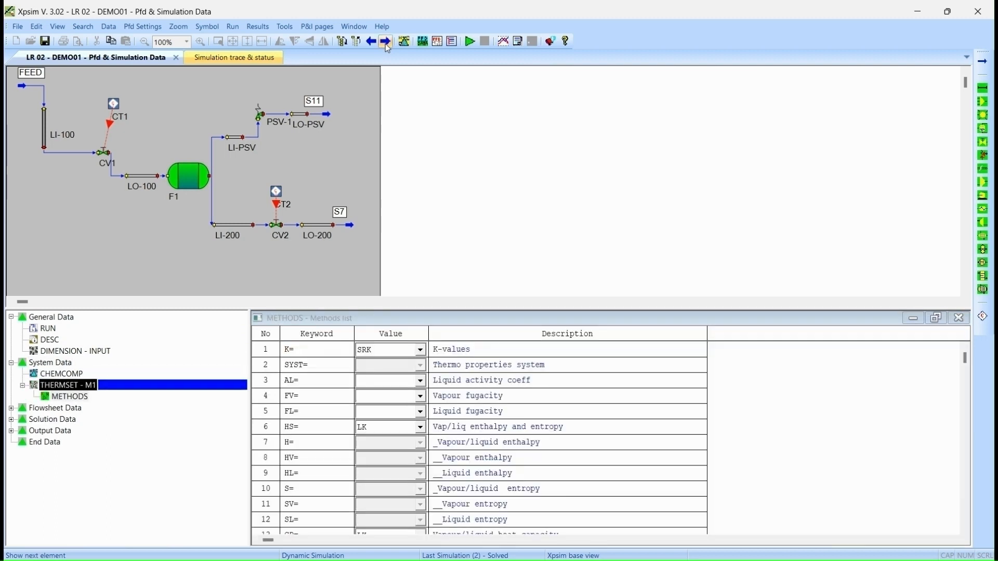
# Step: Examine the FEED stream data and the line feed definitions for LI-100, LI-200 and LI-PSV
pyautogui.click(385, 43)
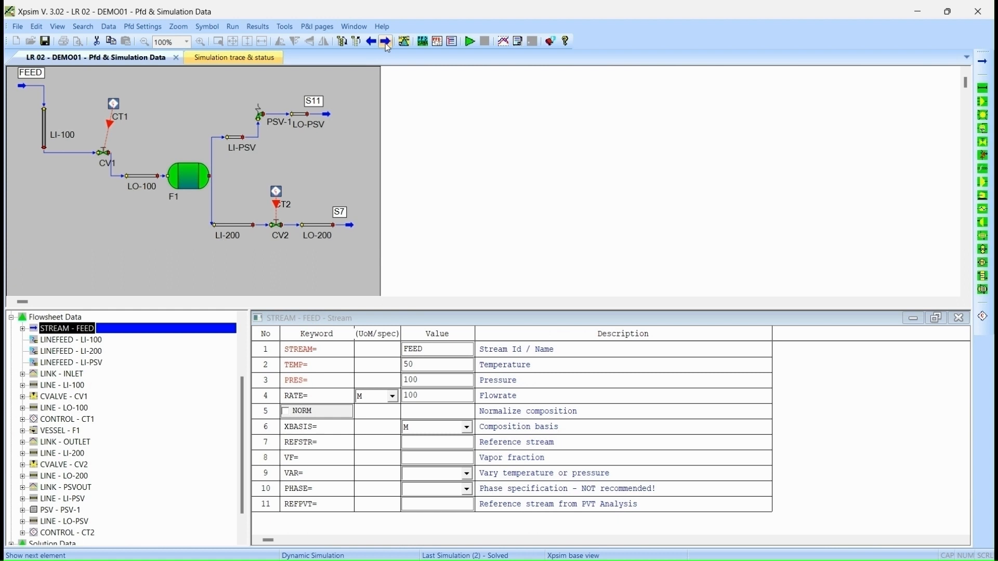
pyautogui.click(385, 42)
pyautogui.click(385, 42)
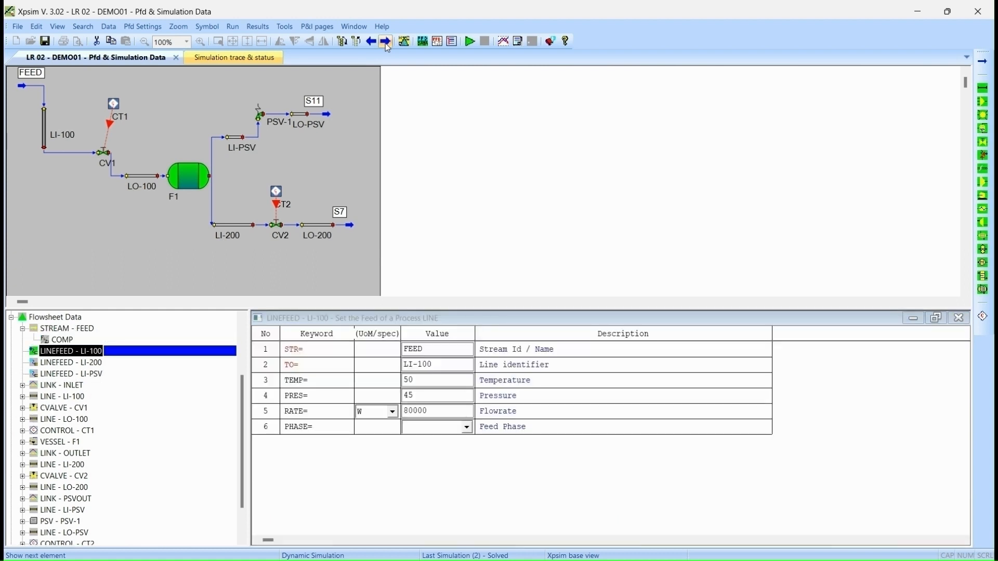
pyautogui.click(385, 42)
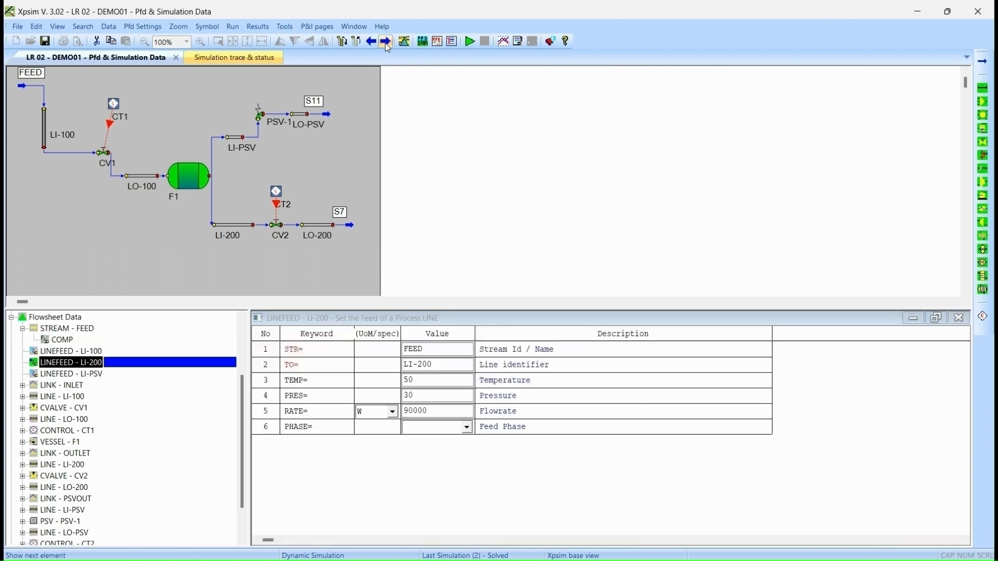
pyautogui.click(386, 43)
# Step: Examine the INLET link with its calculation options and the data of process line LI-100
pyautogui.click(386, 43)
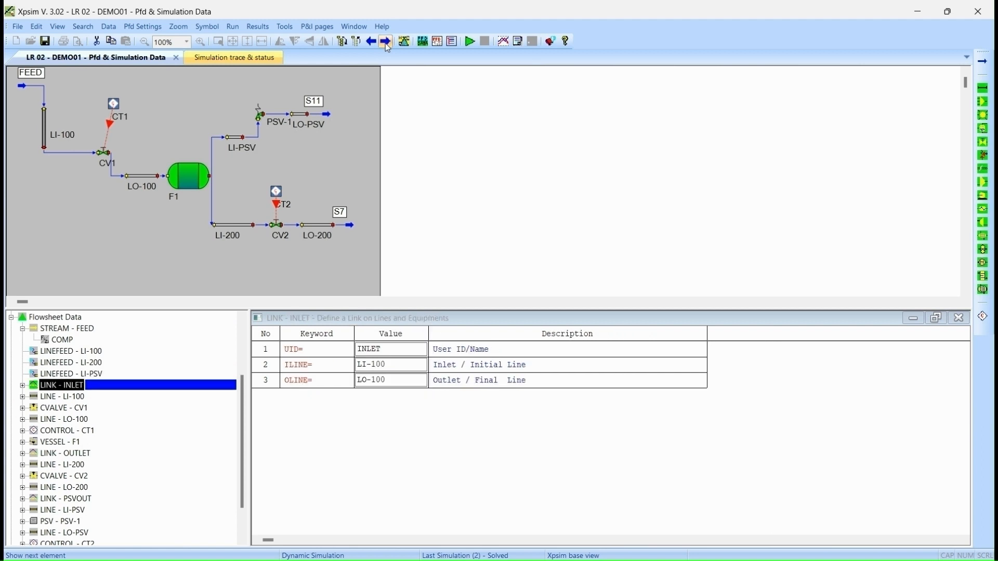
pyautogui.click(386, 42)
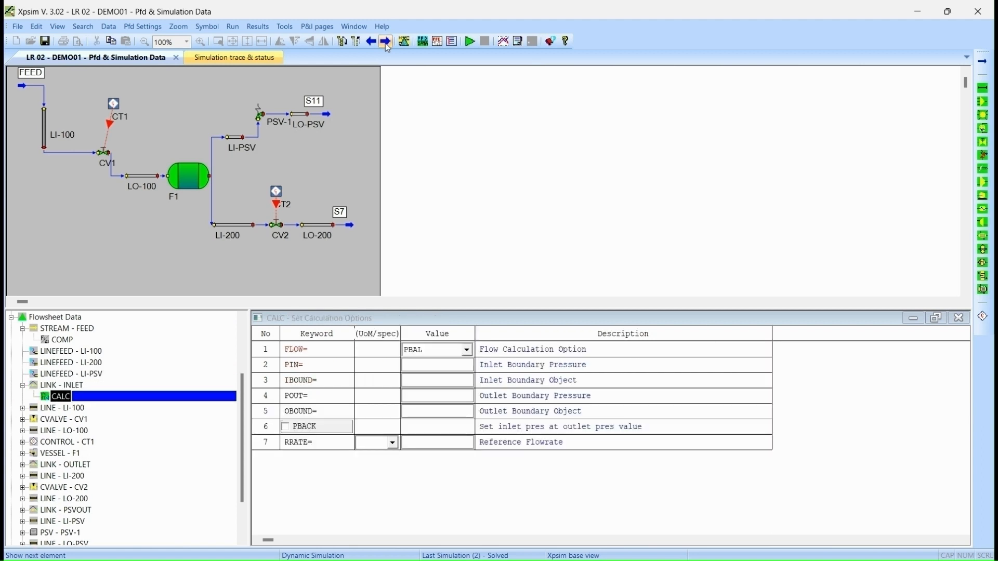
pyautogui.click(385, 42)
pyautogui.click(386, 43)
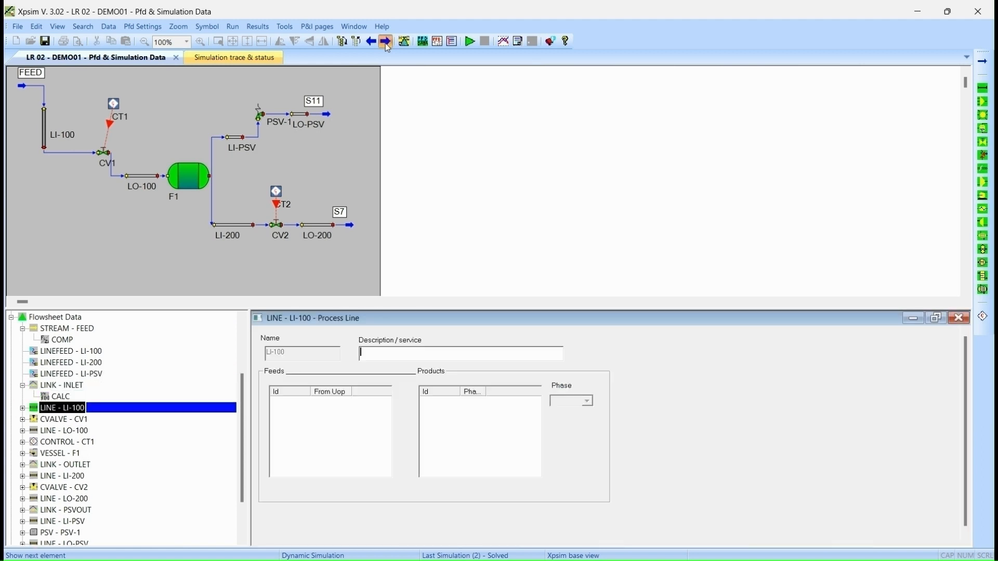
pyautogui.click(386, 43)
pyautogui.click(385, 42)
# Step: Examine control valve CV1's parameters and process line LO-100's segment and instrument specifications through DPI-102
pyautogui.click(385, 42)
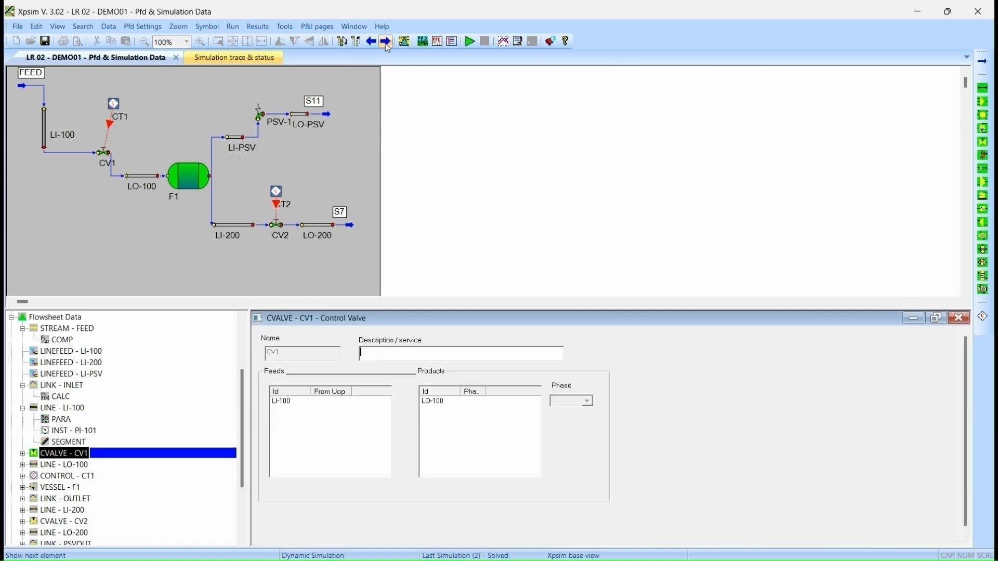
pyautogui.click(386, 43)
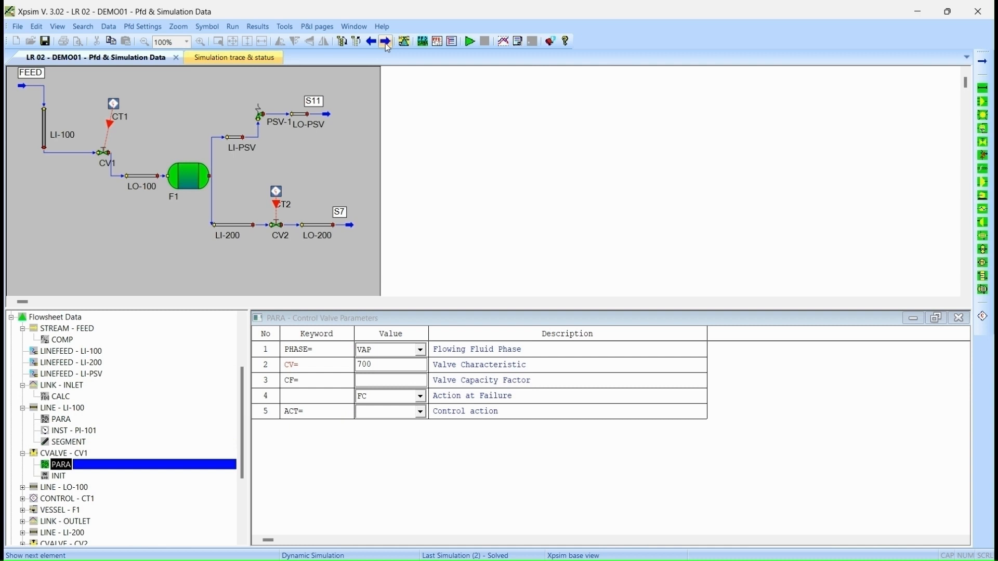
pyautogui.click(385, 42)
pyautogui.click(385, 43)
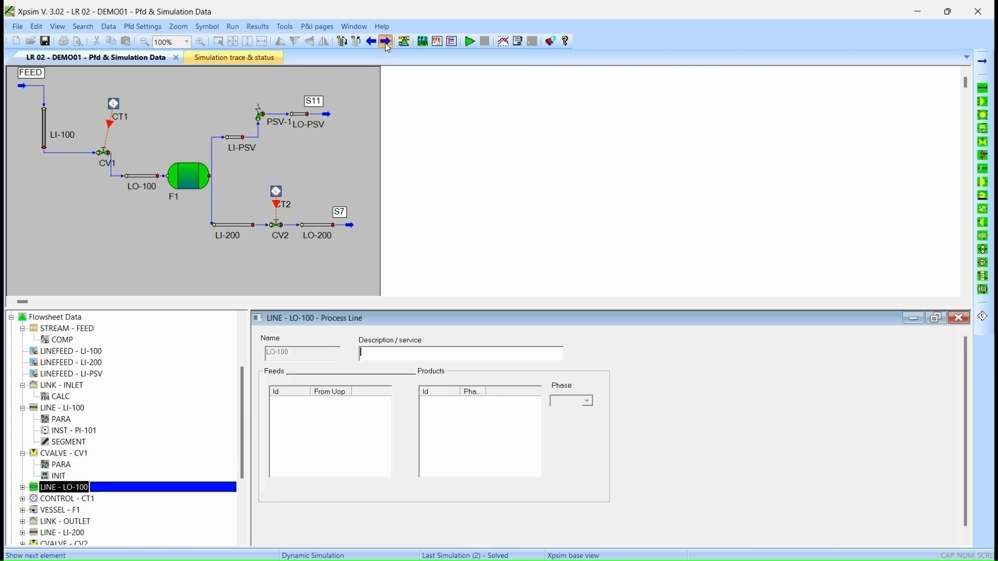
pyautogui.click(386, 43)
pyautogui.click(385, 43)
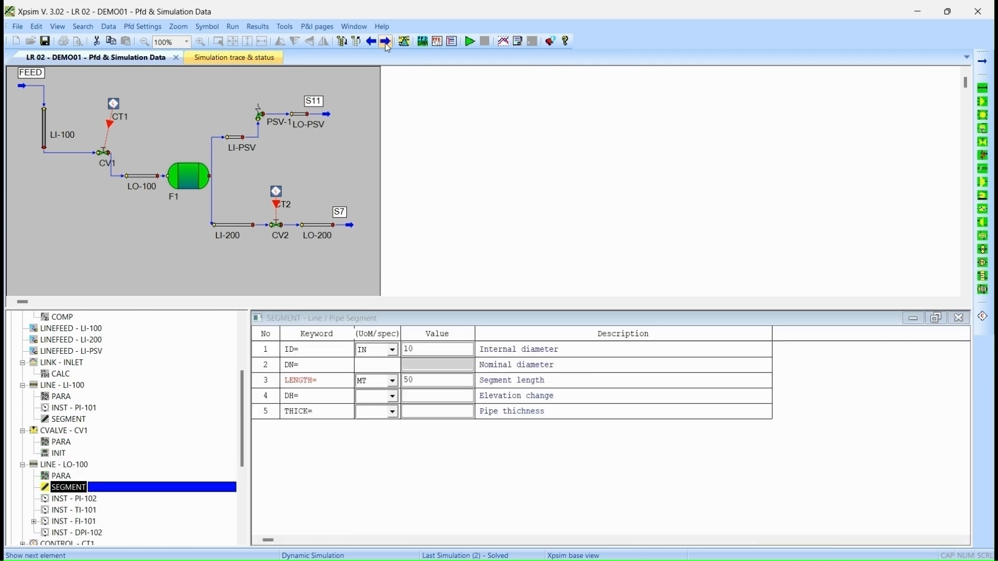
pyautogui.click(386, 43)
pyautogui.click(385, 43)
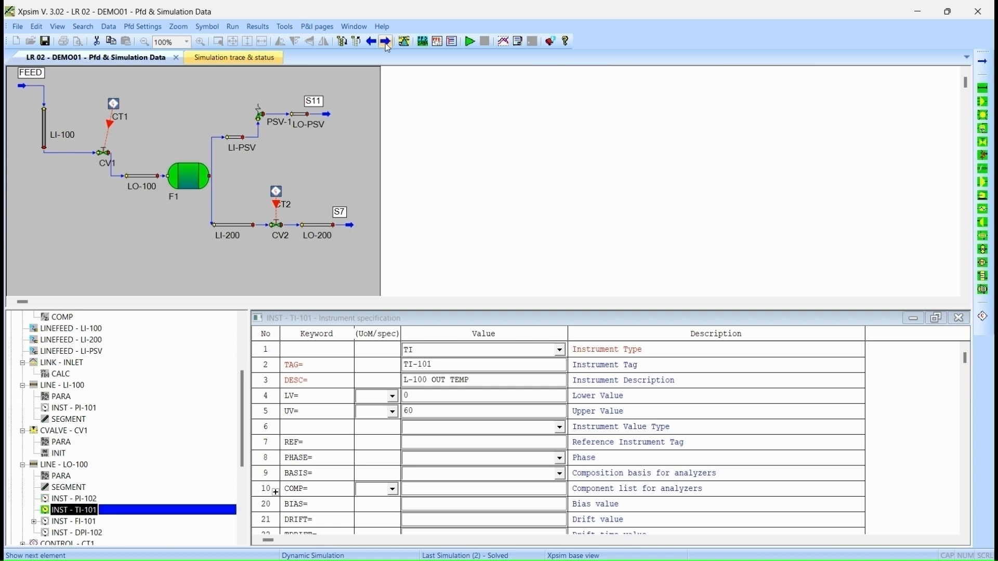
pyautogui.click(385, 42)
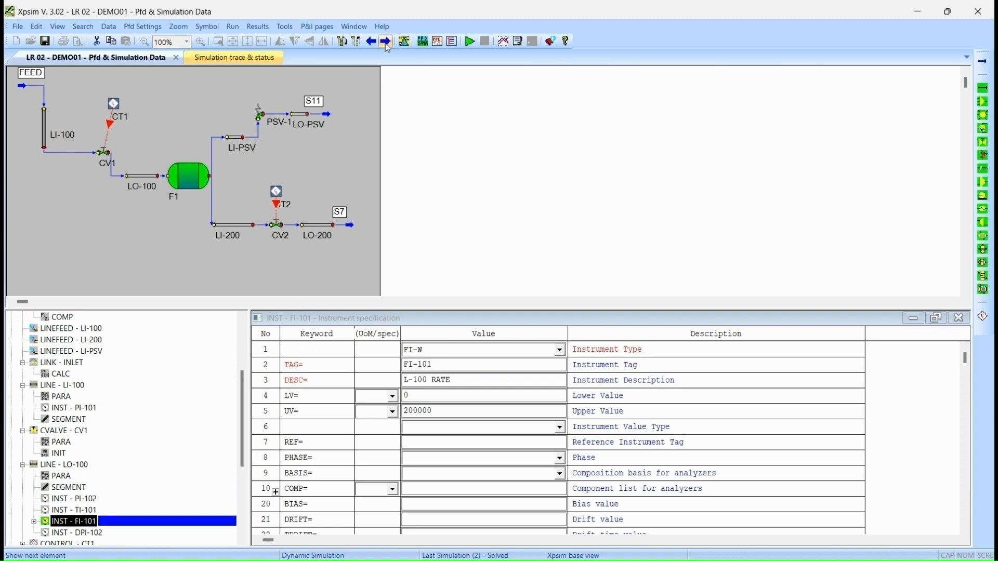
pyautogui.click(386, 43)
pyautogui.click(386, 43)
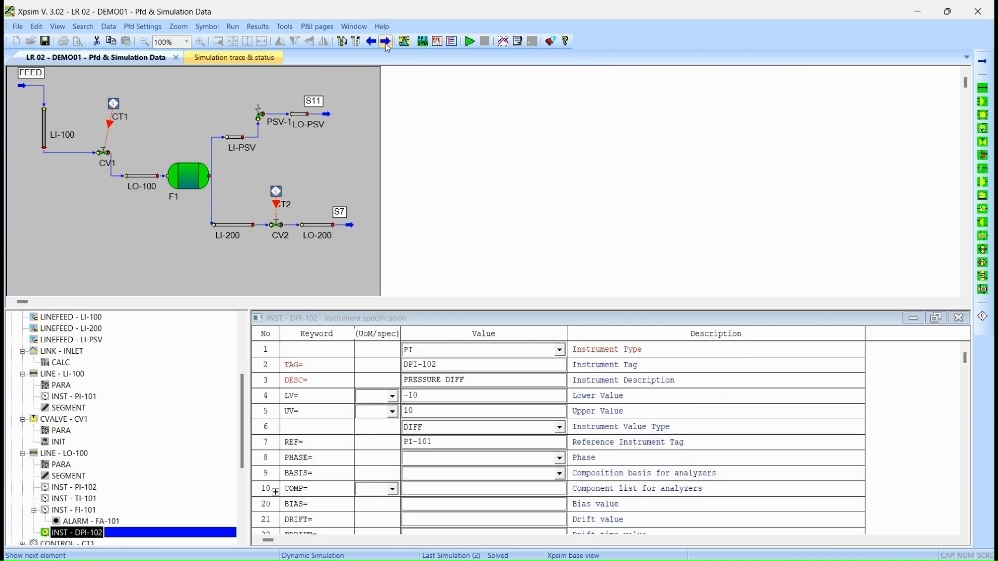
# Step: Examine the settings of PID controller CT1 and vessel F1's parameters, connected lines and instruments
pyautogui.click(385, 42)
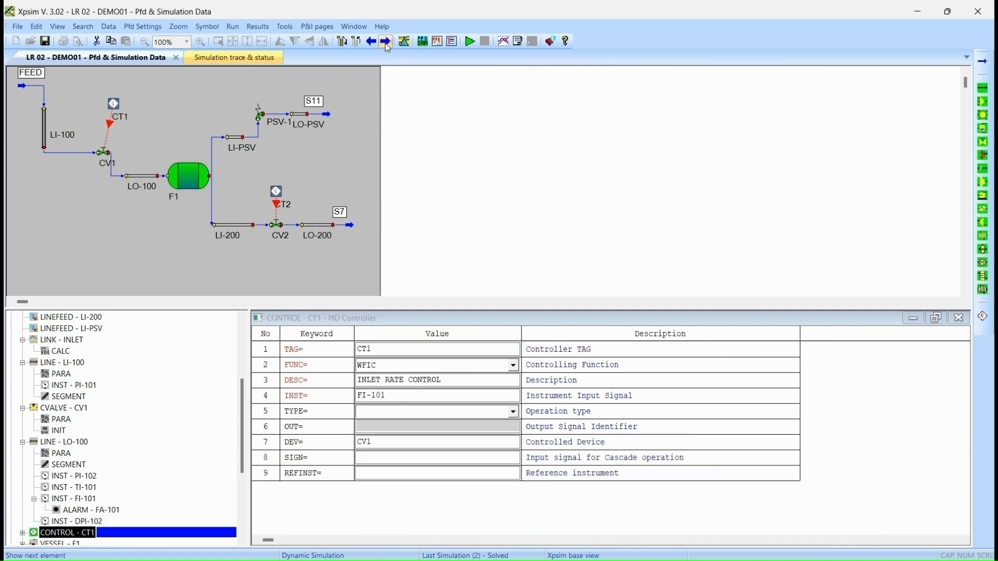
pyautogui.click(385, 43)
pyautogui.click(386, 43)
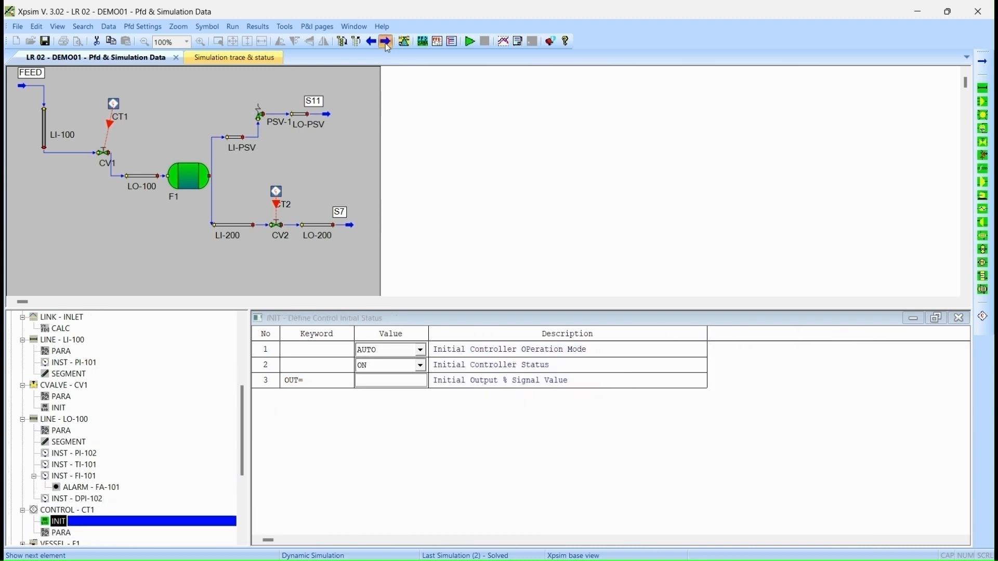
pyautogui.click(385, 43)
pyautogui.click(385, 42)
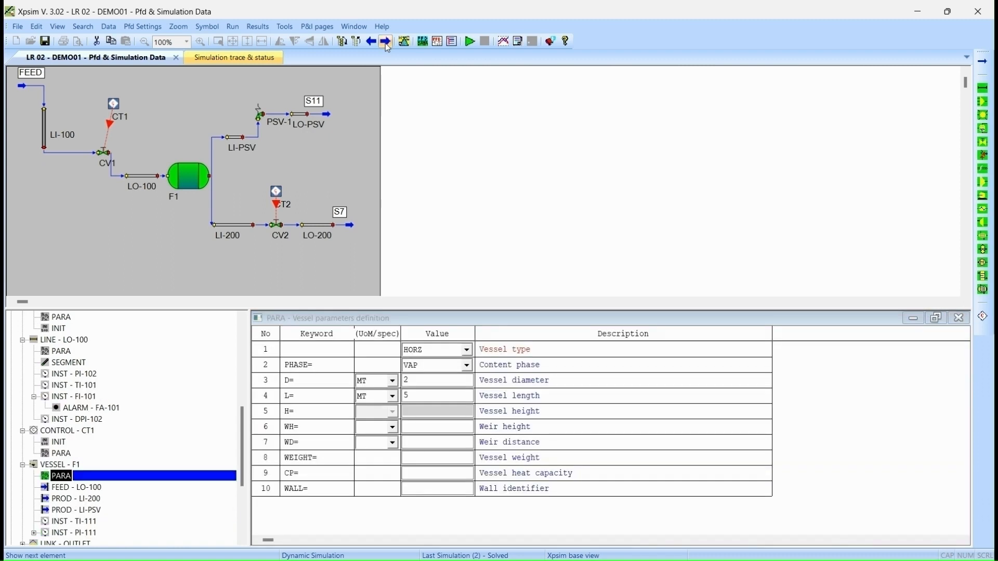
pyautogui.click(386, 43)
pyautogui.click(386, 43)
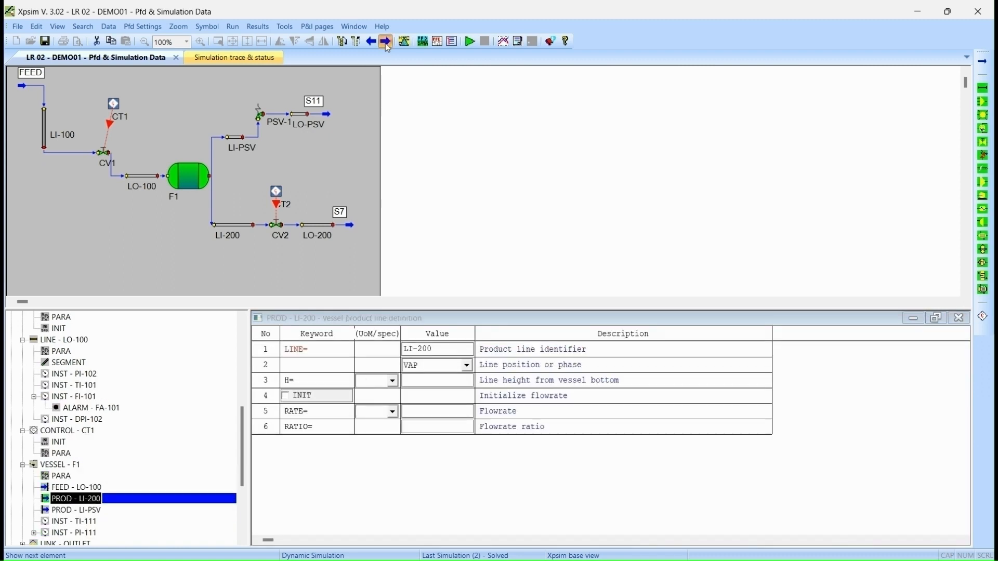
pyautogui.click(385, 42)
pyautogui.click(386, 42)
pyautogui.click(385, 43)
pyautogui.click(385, 43)
# Step: Examine the OUTLET link and process line LI-200, including its pressure instruments and pipe segment
pyautogui.click(386, 43)
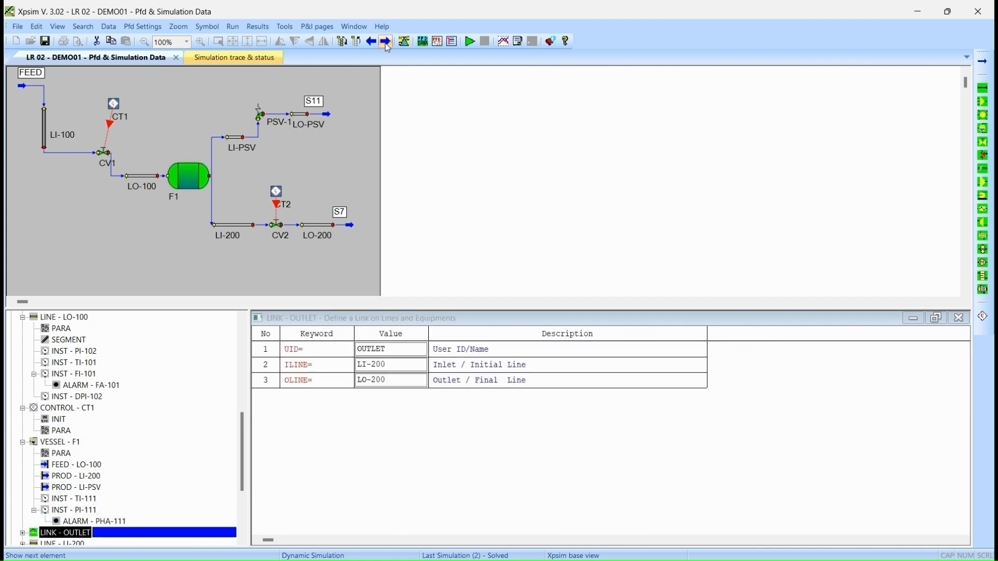
pyautogui.click(385, 43)
pyautogui.click(386, 43)
pyautogui.click(385, 43)
pyautogui.click(386, 42)
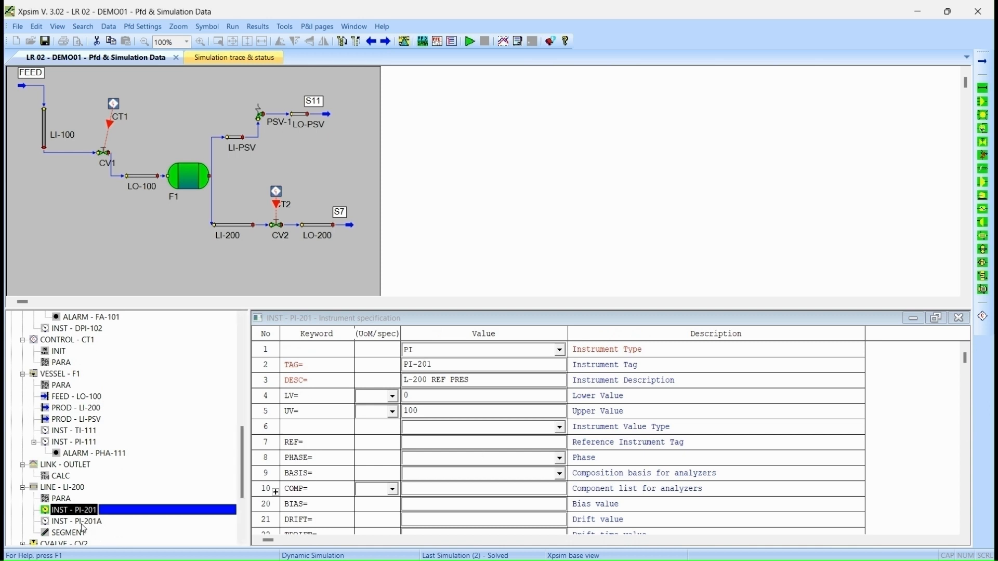
pyautogui.click(391, 46)
pyautogui.click(389, 46)
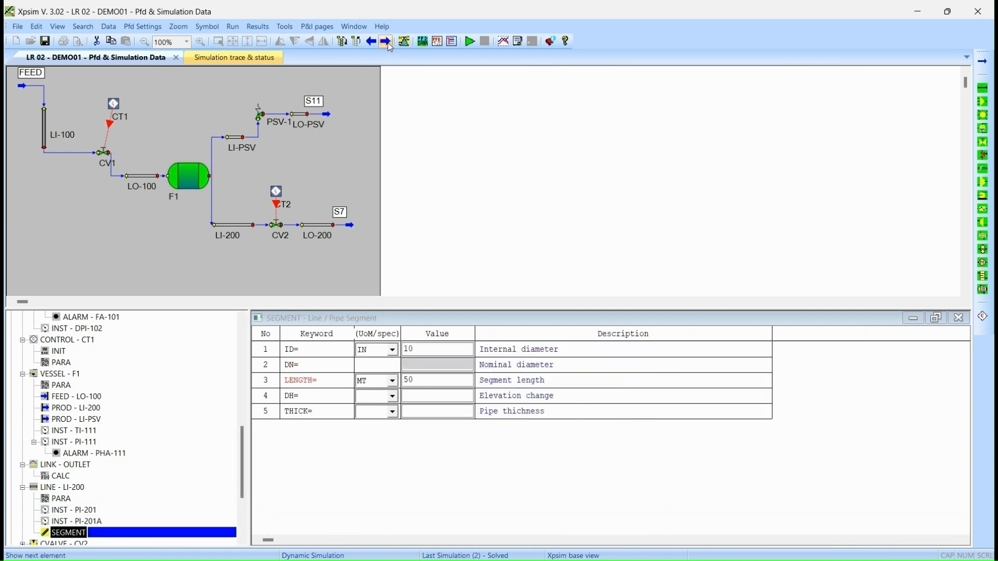
# Step: Examine control valve CV2's data and process line LO-200's segment and instruments through FI-201
pyautogui.click(388, 44)
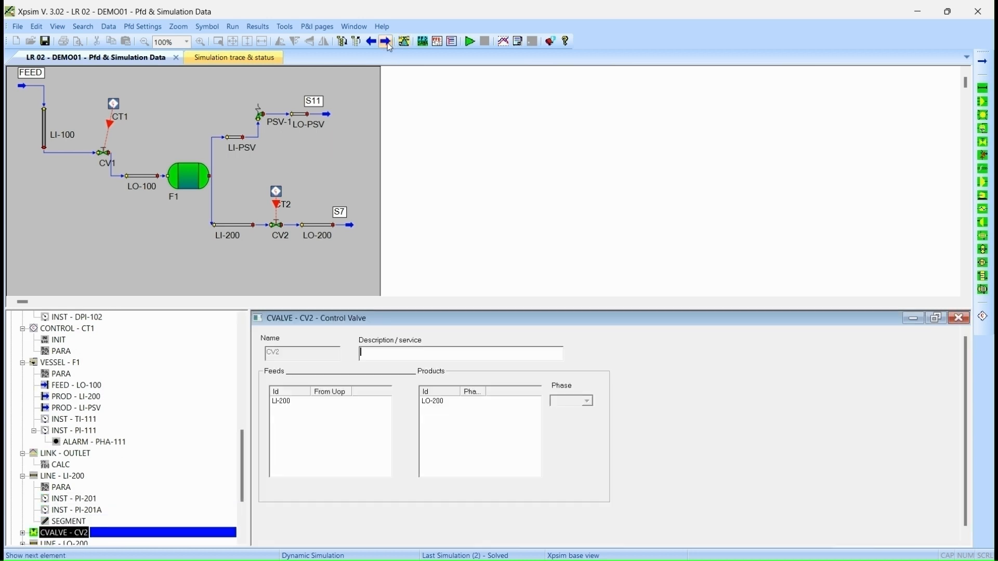
pyautogui.click(388, 45)
pyautogui.click(388, 45)
pyautogui.click(388, 44)
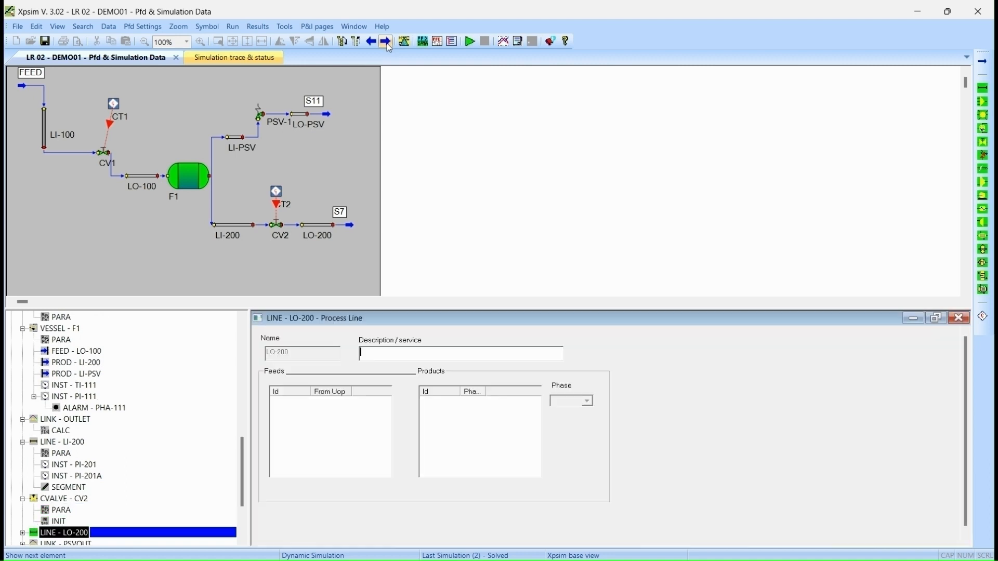
pyautogui.click(388, 45)
pyautogui.click(388, 44)
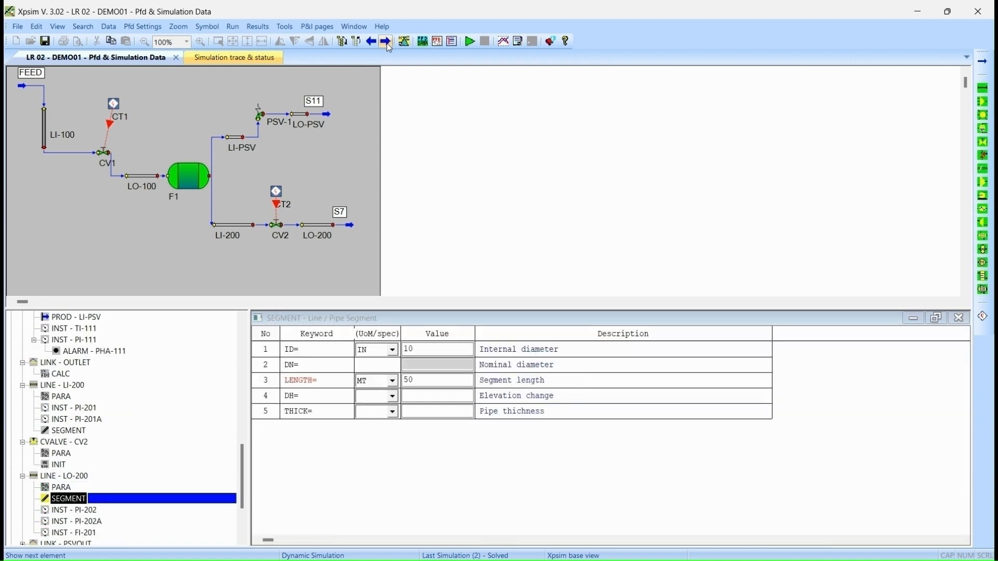
pyautogui.click(388, 45)
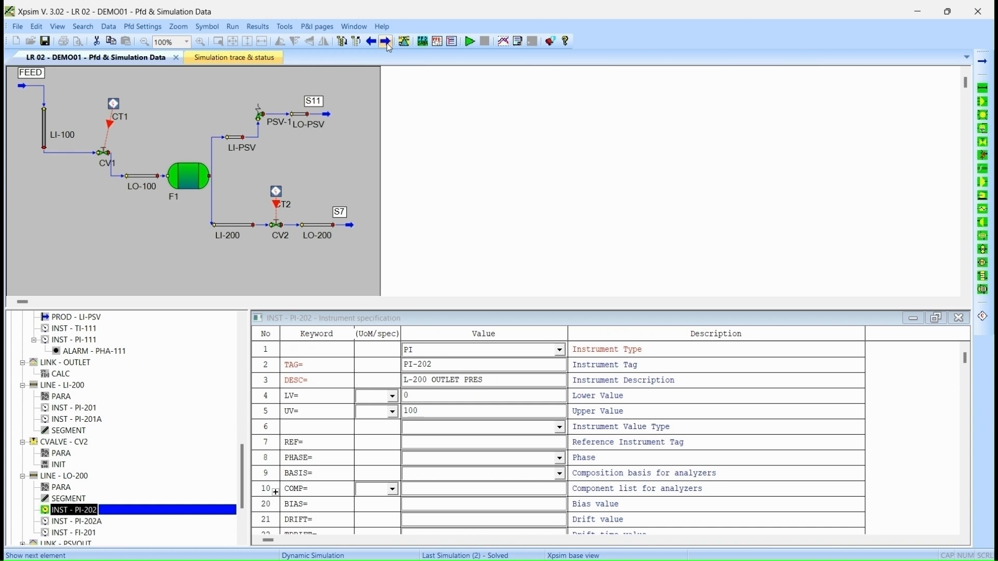
pyautogui.click(388, 45)
pyautogui.click(388, 45)
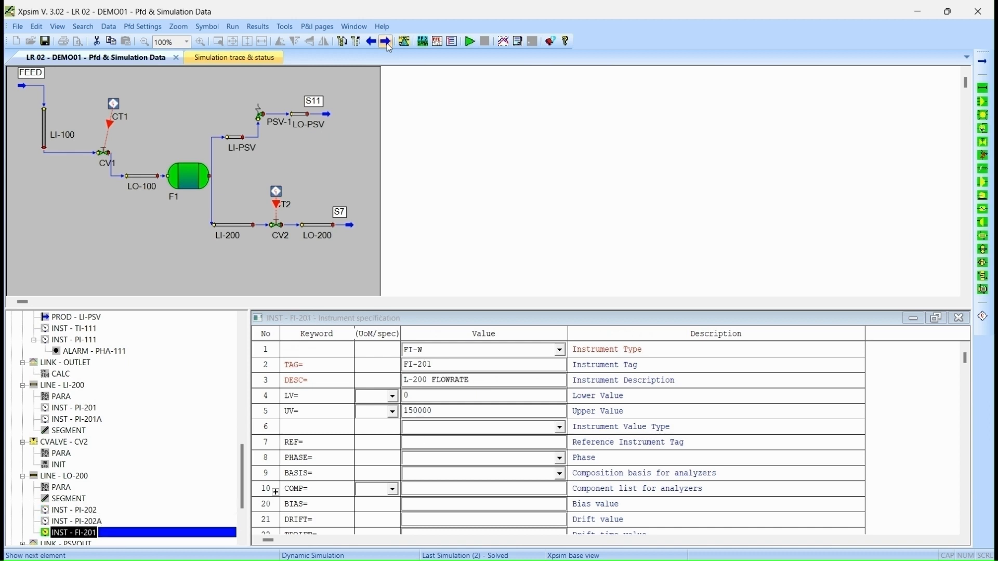
# Step: Examine the PSVOUT link and process line LI-PSV, including its pipe segment and flow instrument FI-PSV
pyautogui.click(385, 41)
pyautogui.click(385, 41)
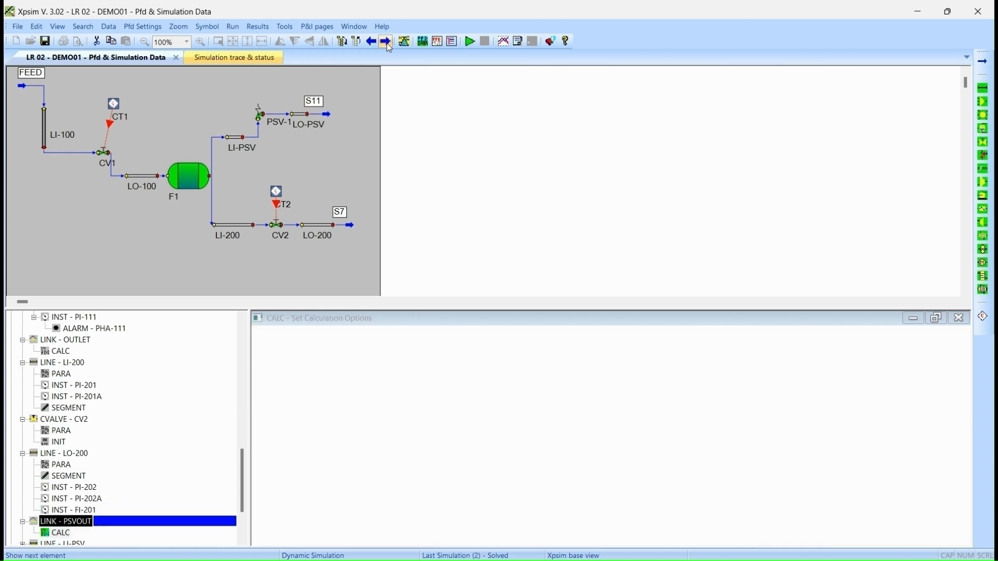
pyautogui.click(385, 41)
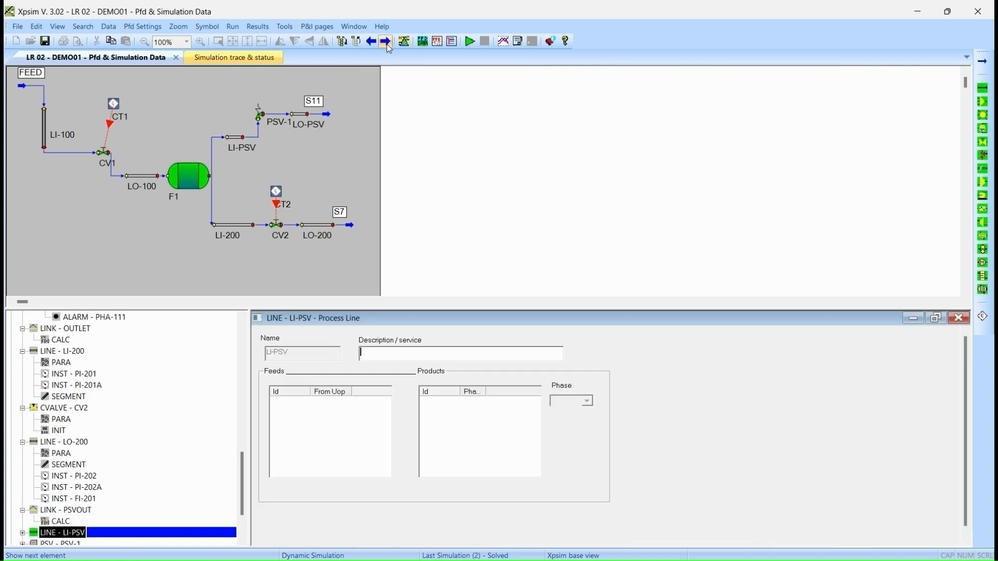
pyautogui.click(385, 41)
pyautogui.click(387, 44)
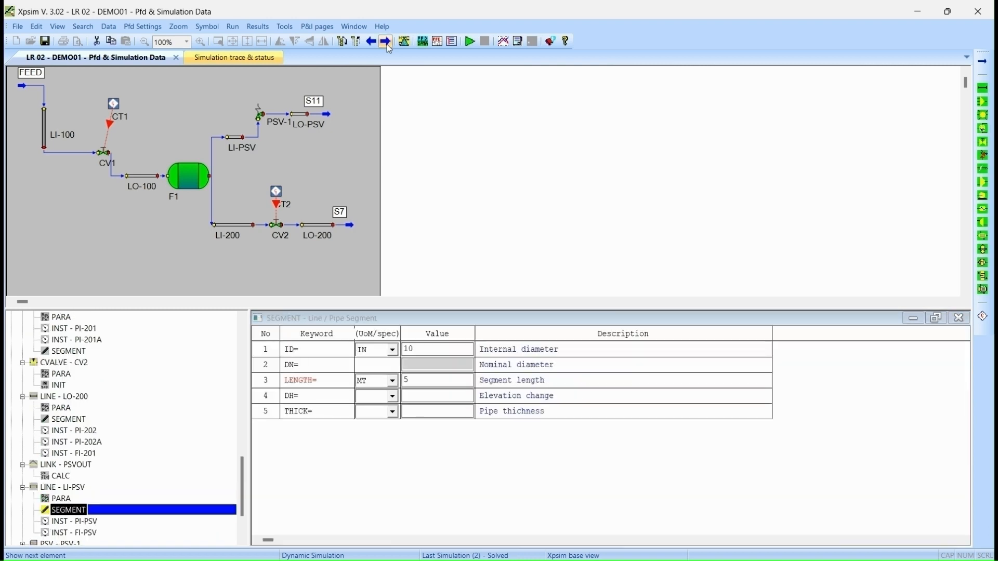
pyautogui.click(387, 45)
pyautogui.click(385, 41)
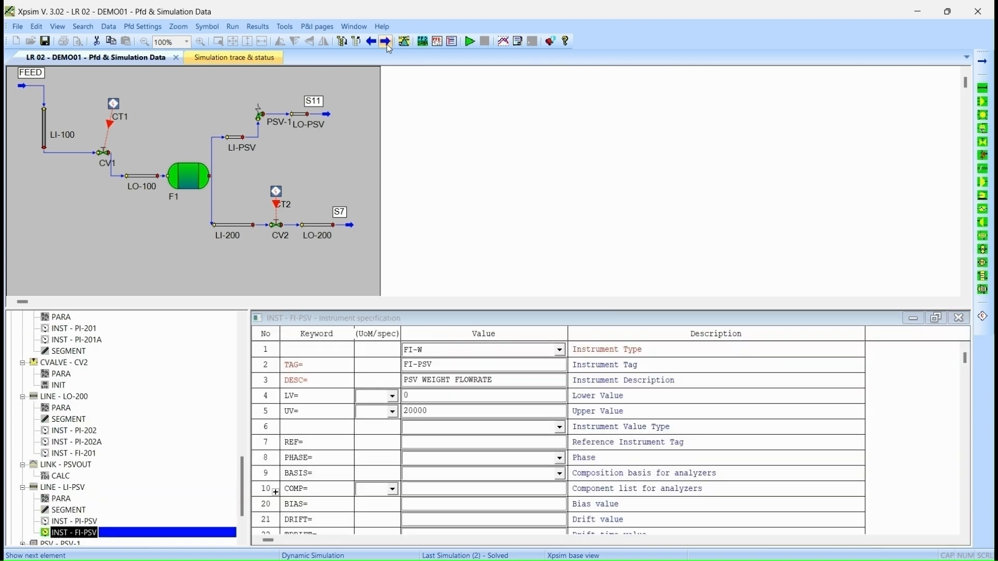
# Step: Examine the operating parameters of relief valve PSV-1 and the calculation parameters of process line LO-PSV
pyautogui.click(385, 41)
pyautogui.click(385, 41)
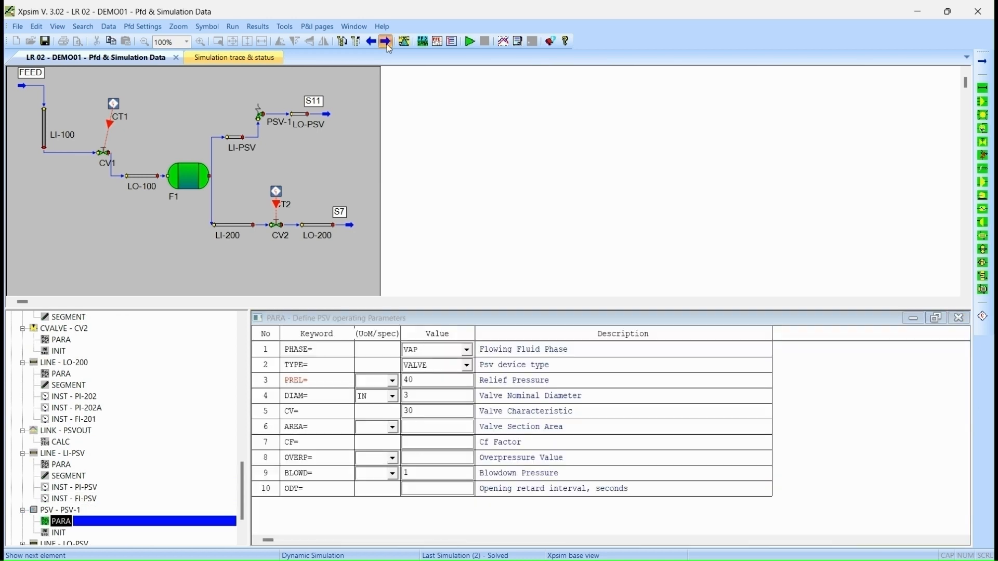
pyautogui.click(385, 41)
pyautogui.click(385, 41)
pyautogui.click(385, 41)
pyautogui.click(385, 41)
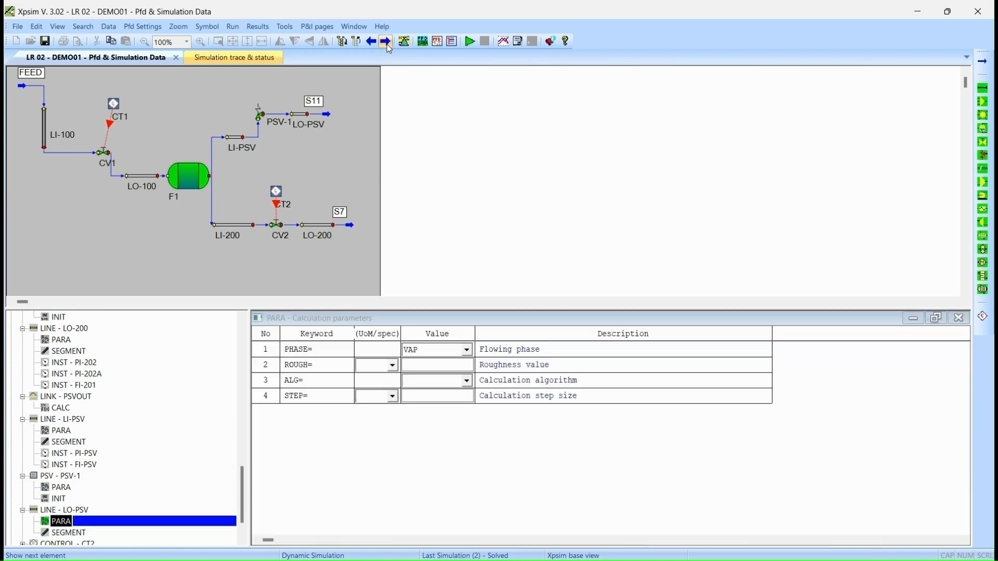
# Step: Examine controller CT2's definition, initial data, control parameters and its alarms A001 and A002
pyautogui.click(385, 41)
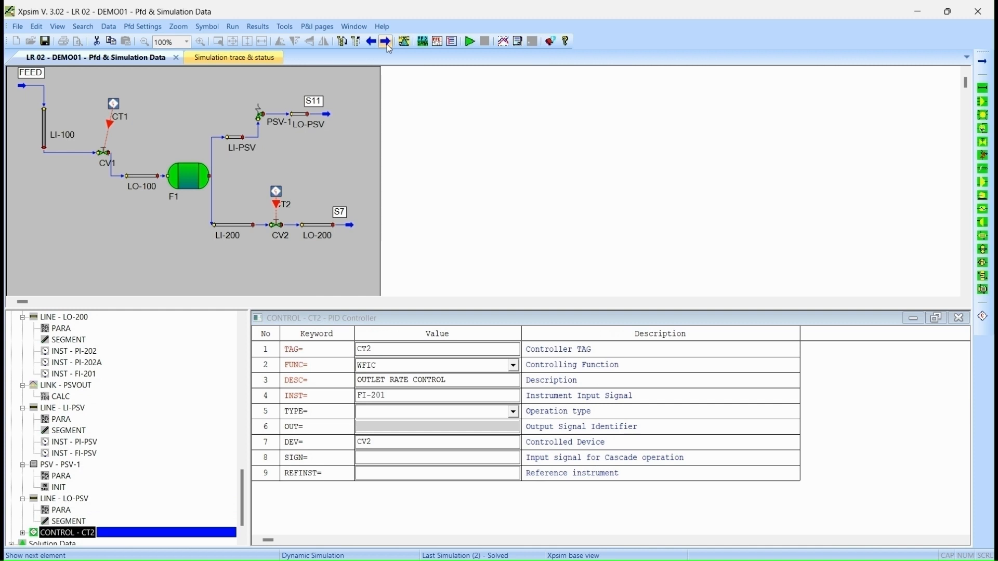
pyautogui.click(385, 41)
pyautogui.click(385, 41)
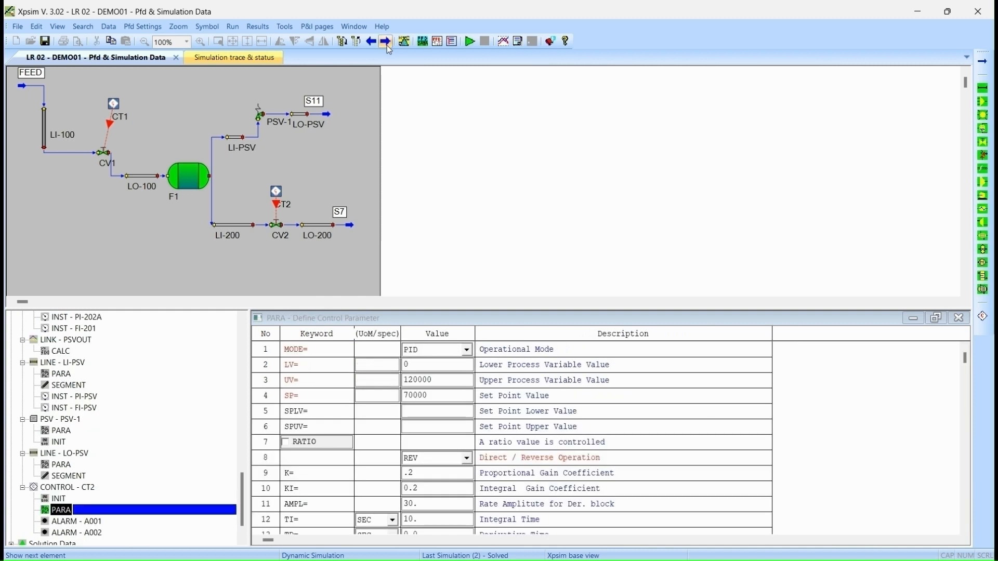
pyautogui.click(388, 46)
pyautogui.click(385, 41)
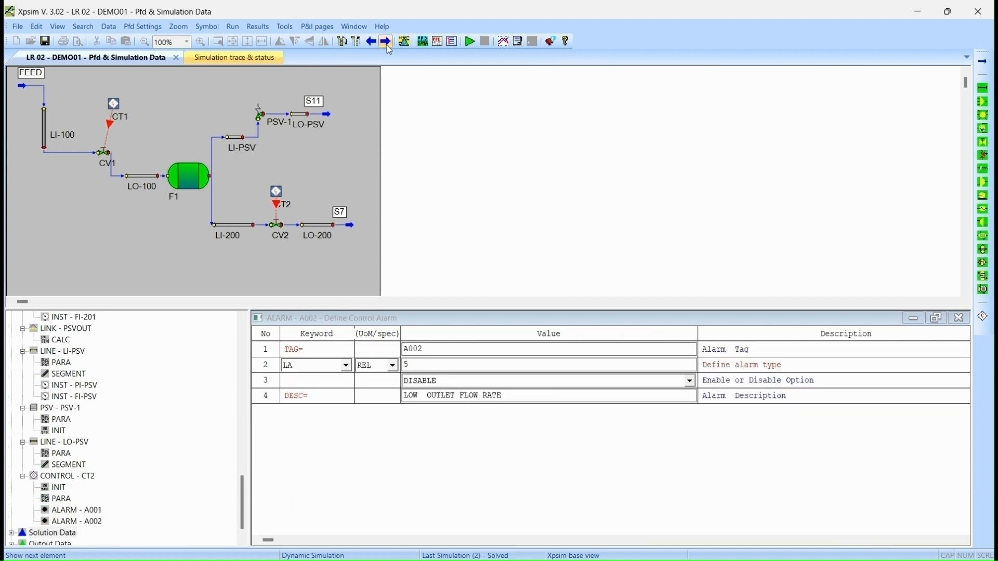
# Step: Examine the solution data: calculation time settings, trend parameters and instrument group GP-1
pyautogui.click(387, 46)
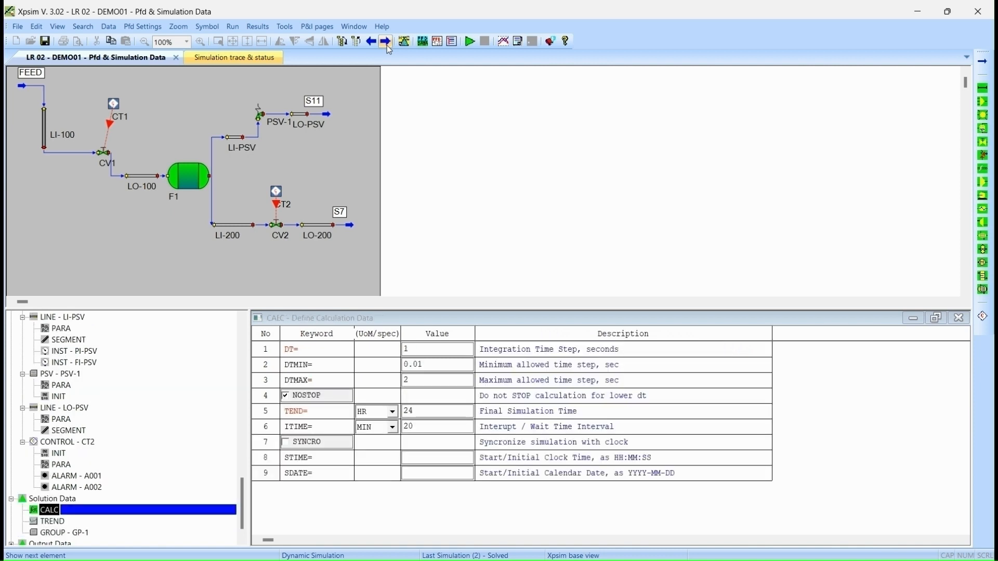
pyautogui.click(387, 46)
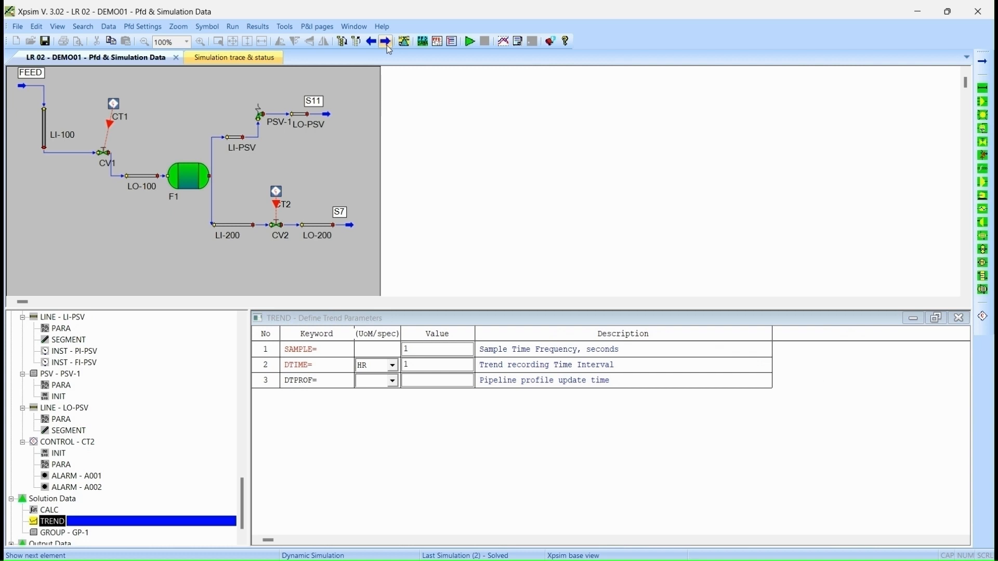
pyautogui.click(387, 46)
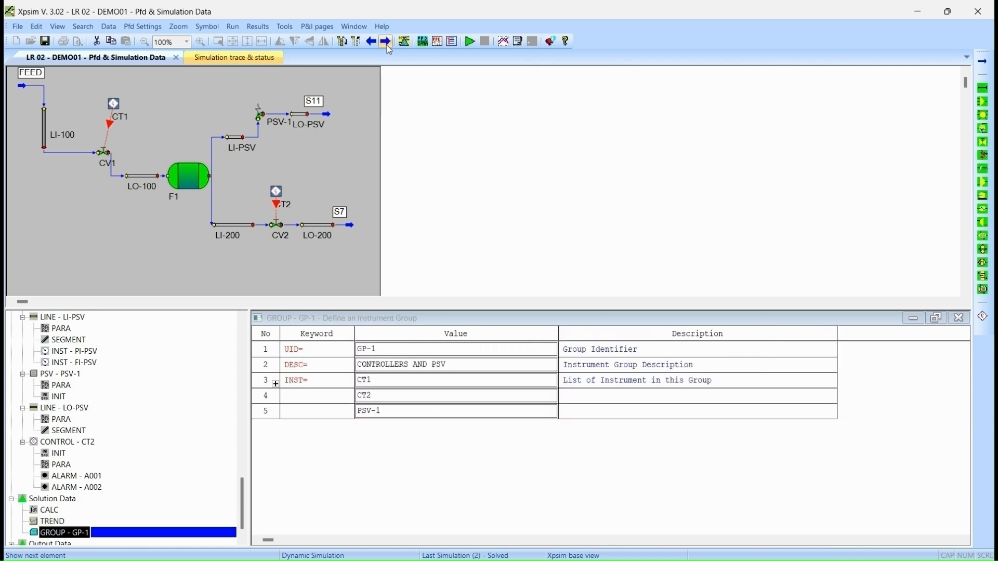
# Step: Examine the output data, including the final plot requests and print options, through to the end data
pyautogui.click(387, 46)
pyautogui.click(387, 45)
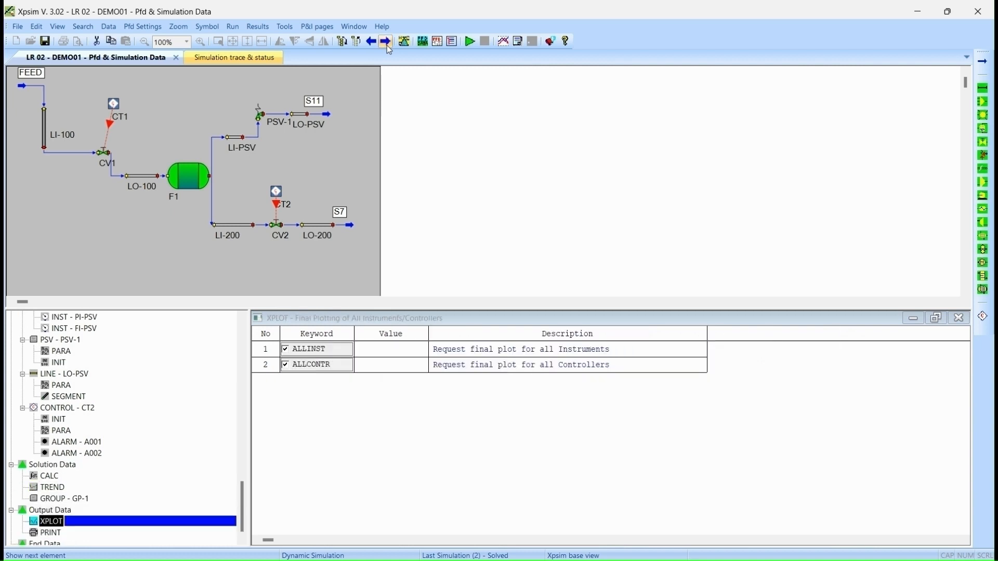
pyautogui.click(387, 46)
pyautogui.click(387, 46)
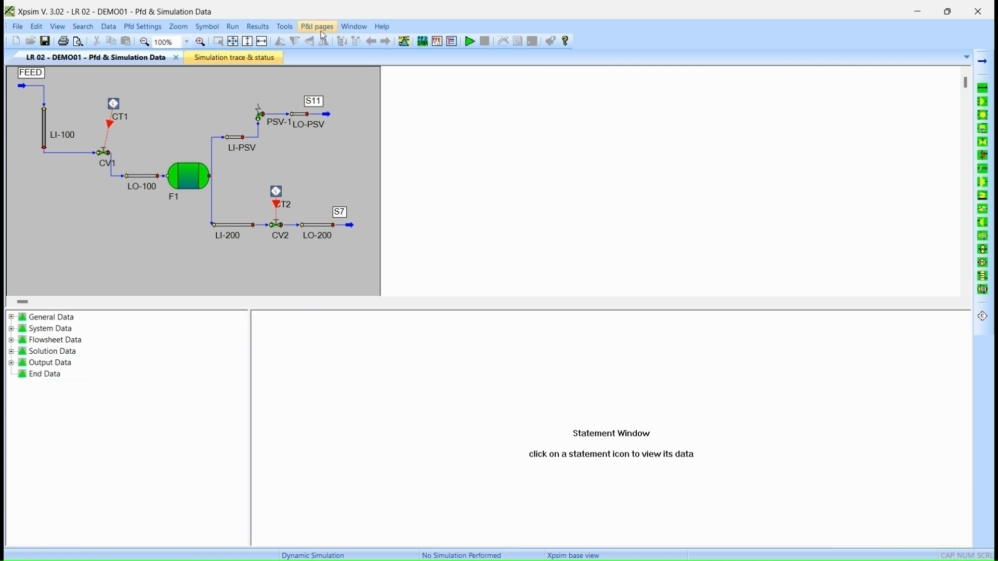
# Step: Link a P&I page collection to the simulation for calculation
pyautogui.click(322, 32)
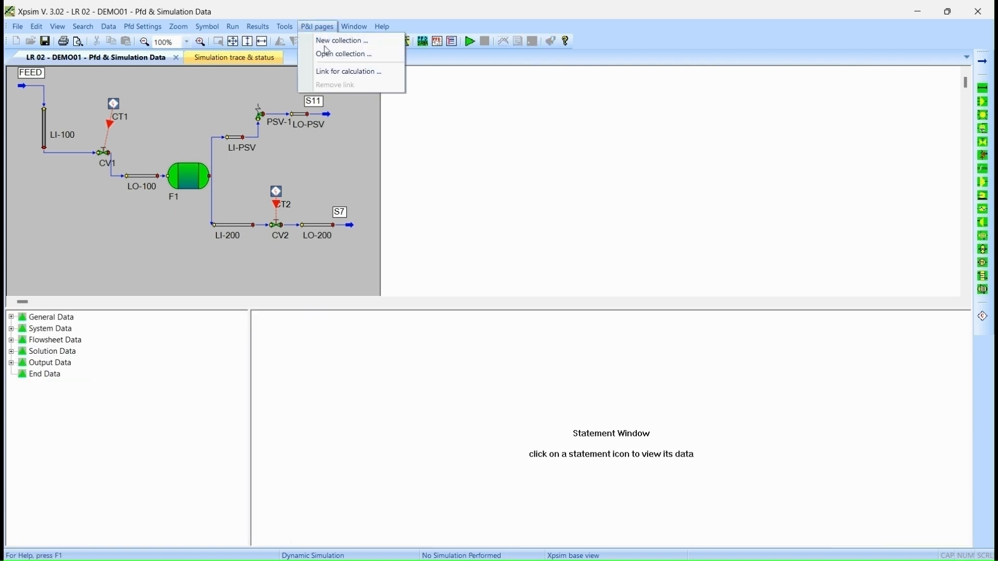
pyautogui.click(336, 71)
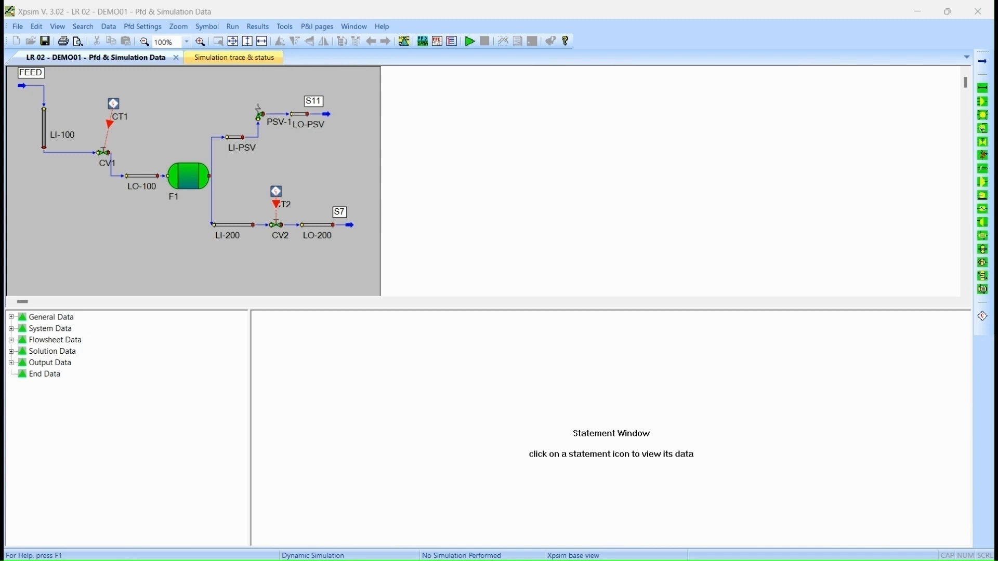
pyautogui.moveTo(875, 174); pyautogui.dragTo(538, 124)
pyautogui.click(576, 215)
pyautogui.click(743, 403)
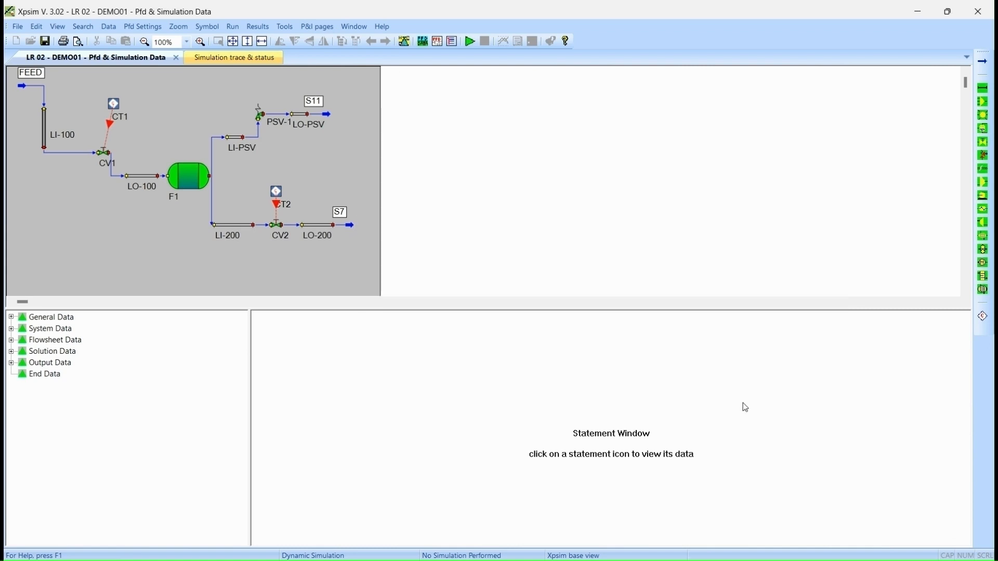
# Step: Start the dynamic simulation and run it through its first wait interval in the plant view
pyautogui.click(469, 42)
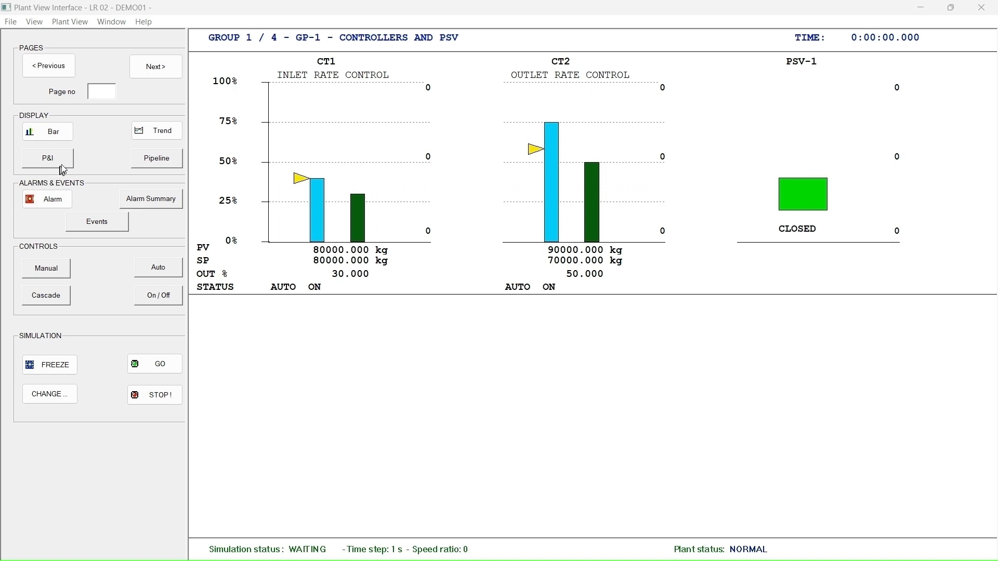
pyautogui.click(164, 366)
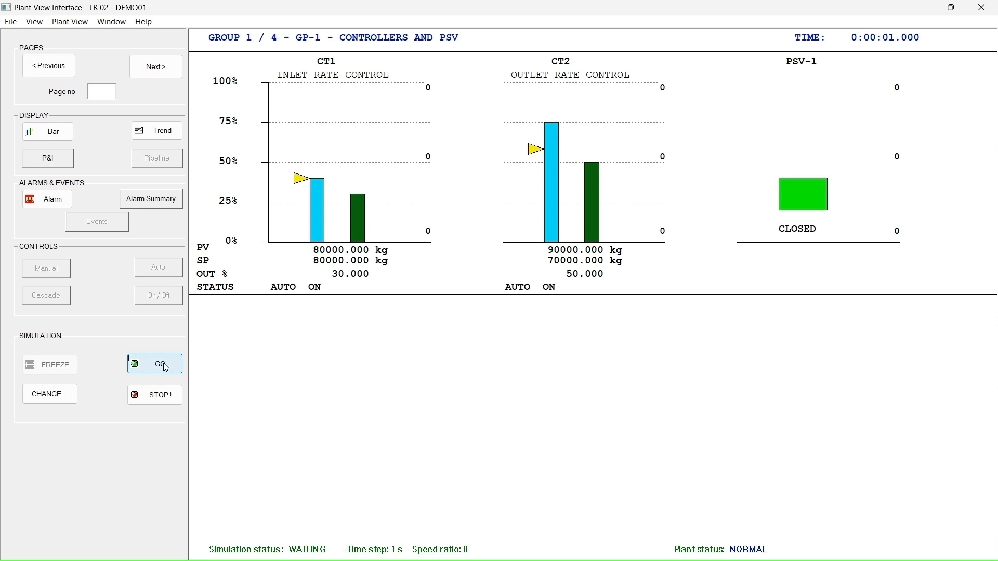
pyautogui.click(165, 367)
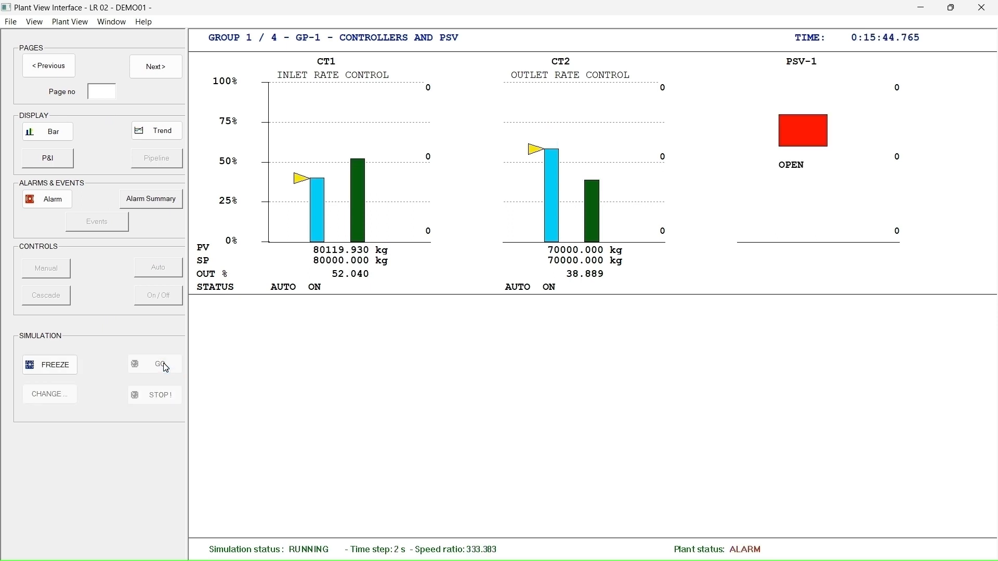
# Step: Display the trend plots and review all four instrument groups, from the controllers to the PSV instruments
pyautogui.click(139, 129)
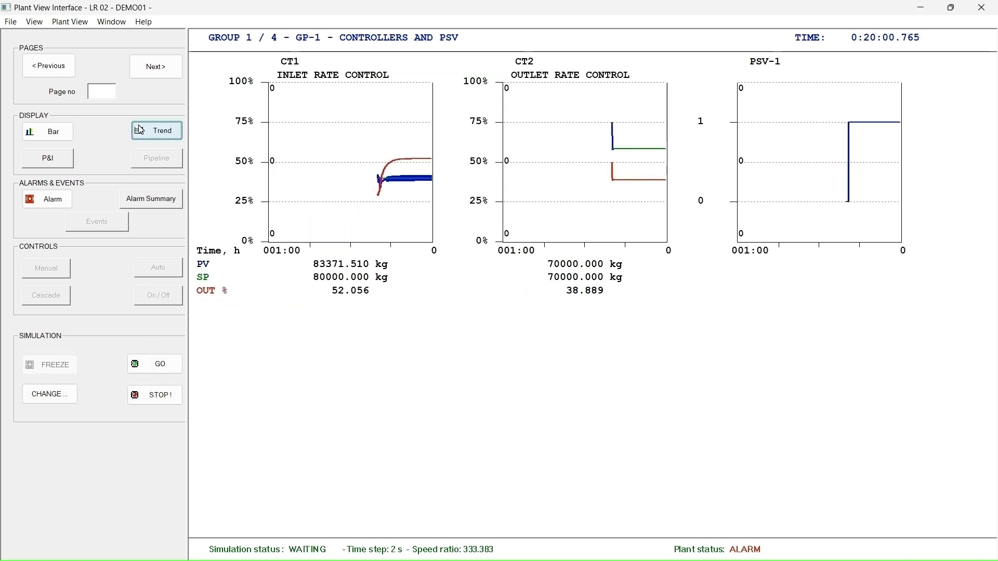
pyautogui.click(156, 73)
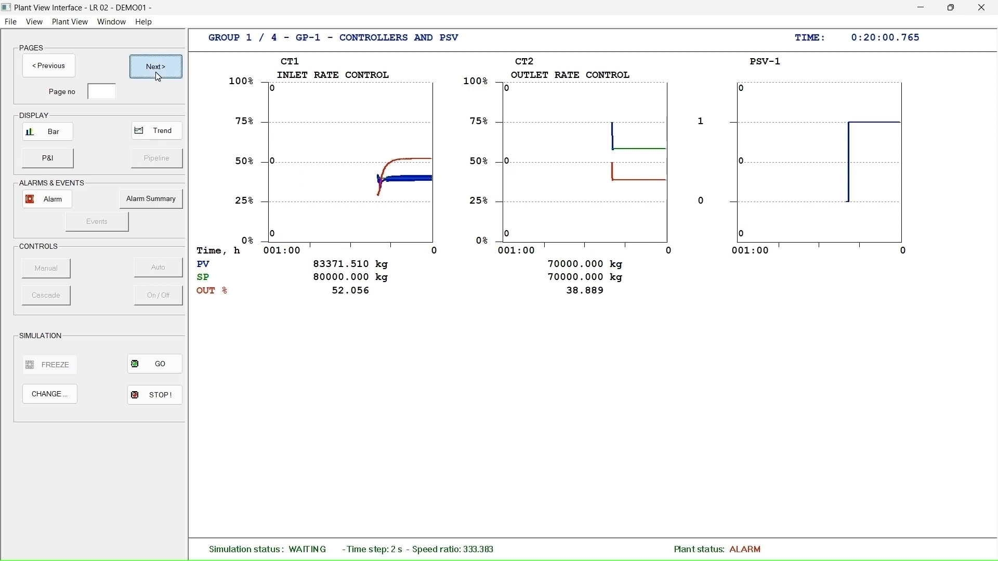
pyautogui.click(158, 77)
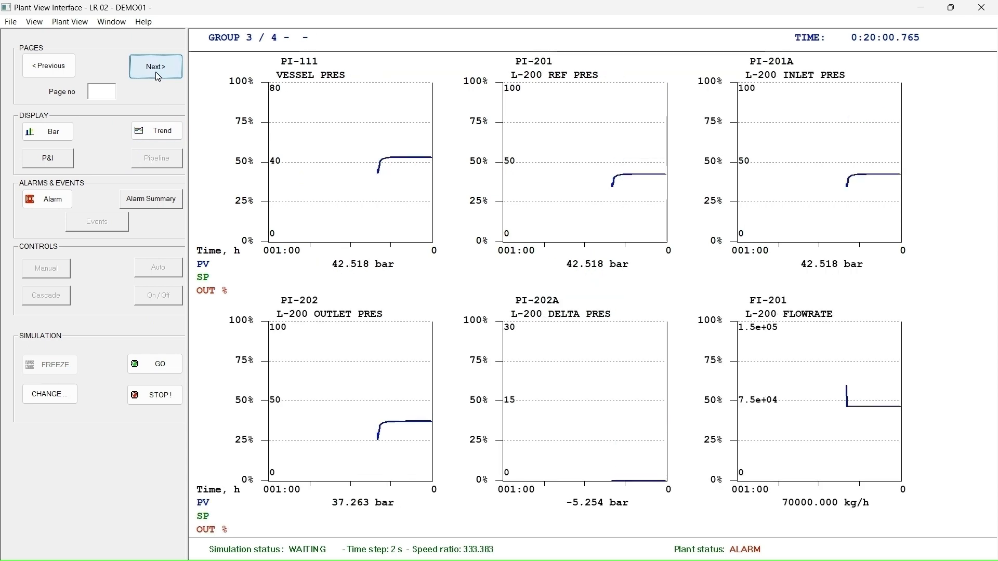
pyautogui.click(158, 76)
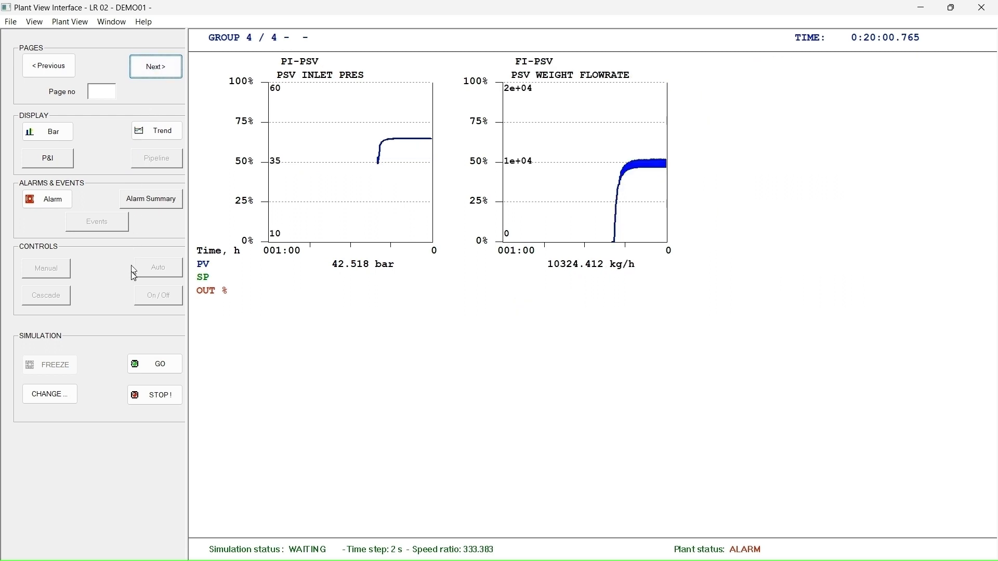
# Step: Continue the simulation for three more wait intervals, switching to the P&I process flow diagram after the first
pyautogui.click(152, 366)
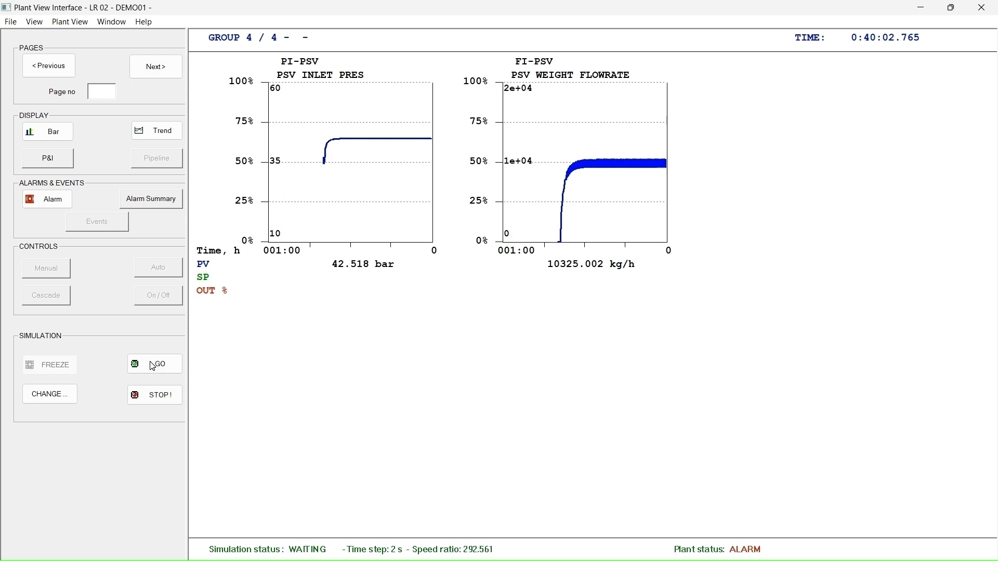
pyautogui.click(39, 159)
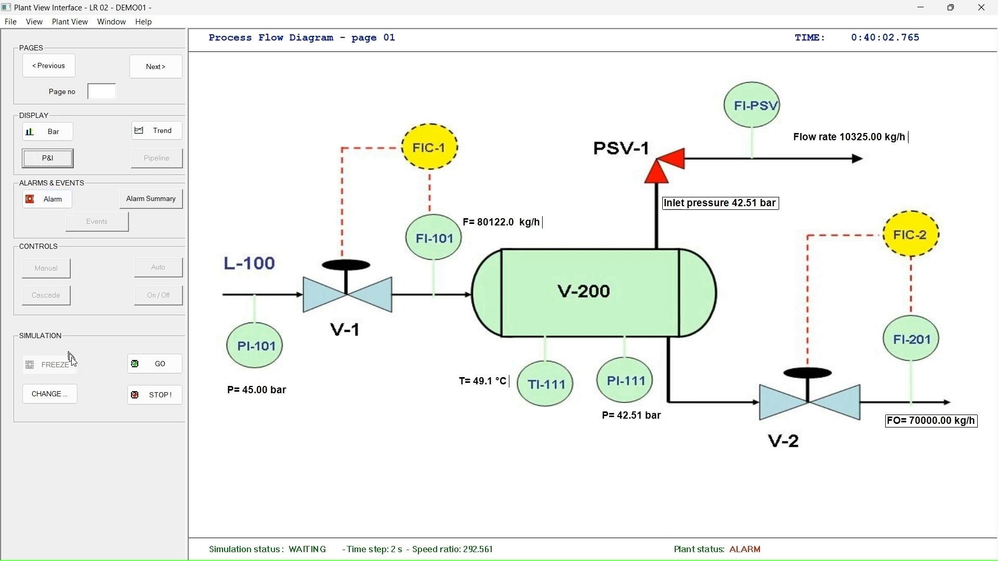
pyautogui.click(163, 370)
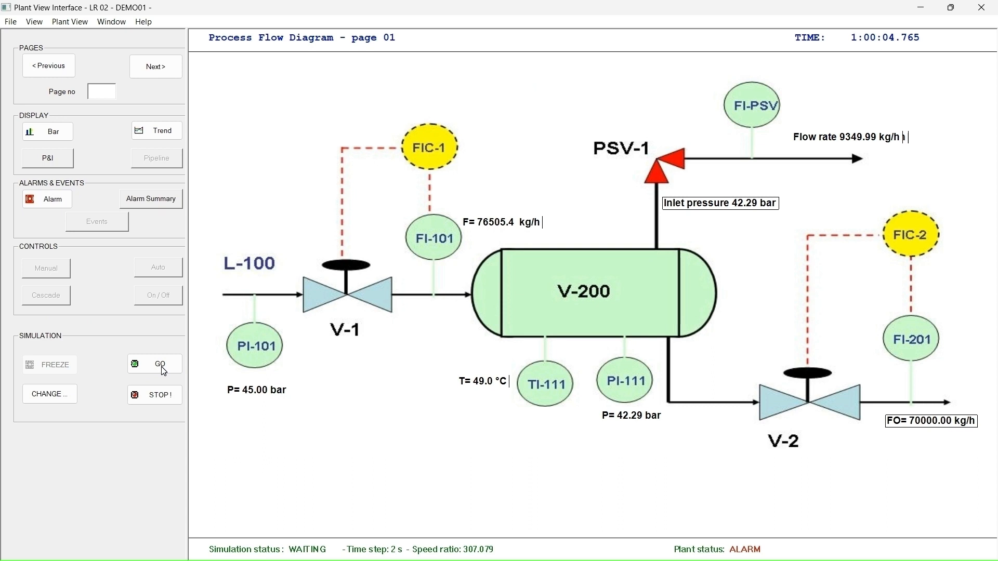
pyautogui.click(162, 369)
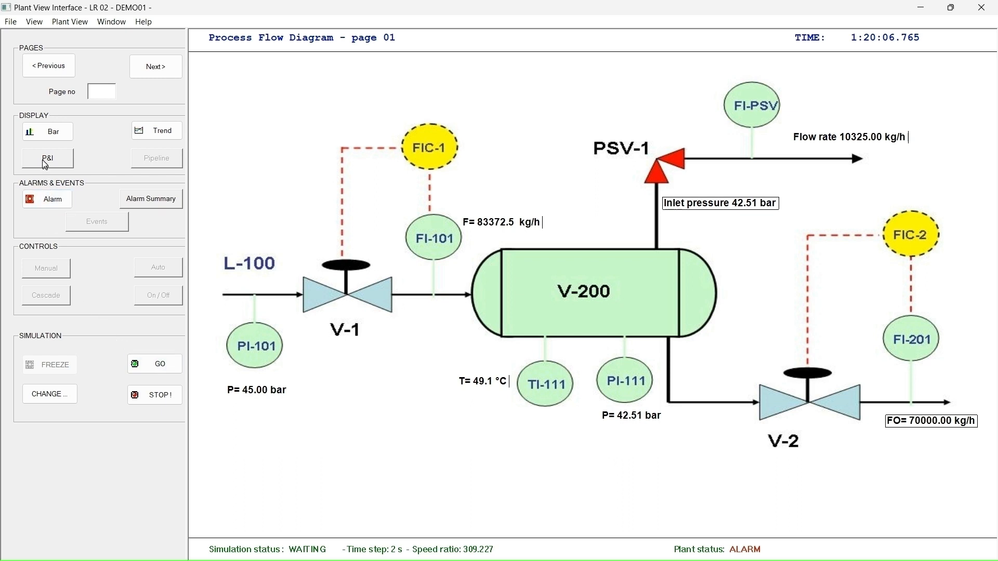
# Step: Return to the trend plots and check the controllers, L-100, vessel, L-200 and PSV groups for steady behaviour
pyautogui.click(149, 136)
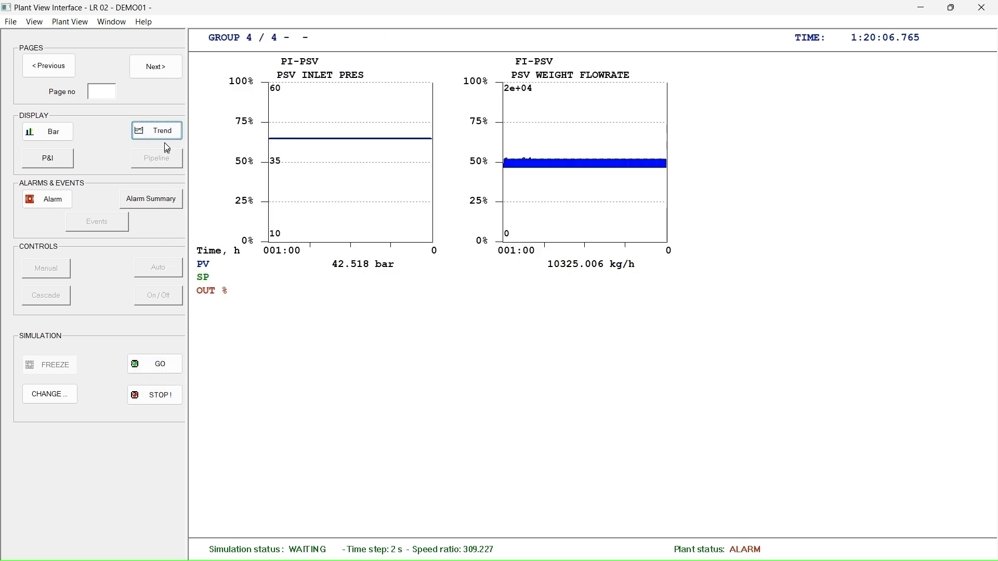
pyautogui.click(165, 67)
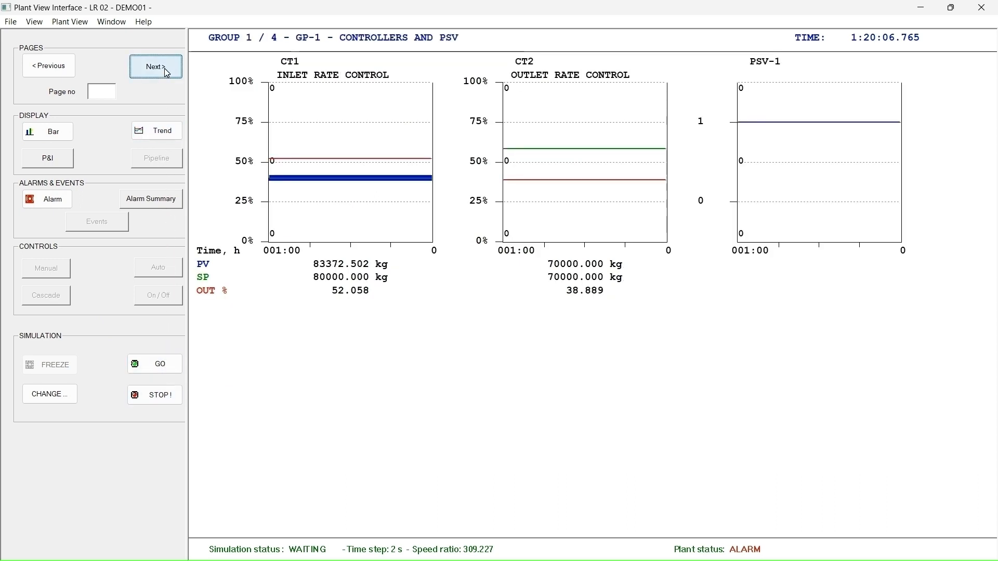
pyautogui.click(164, 68)
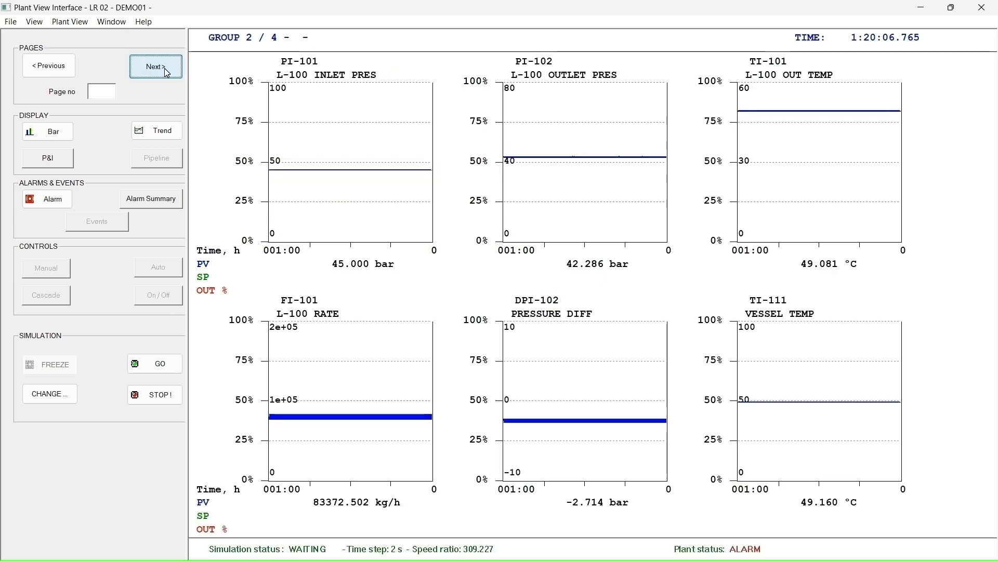
pyautogui.click(164, 68)
pyautogui.click(164, 68)
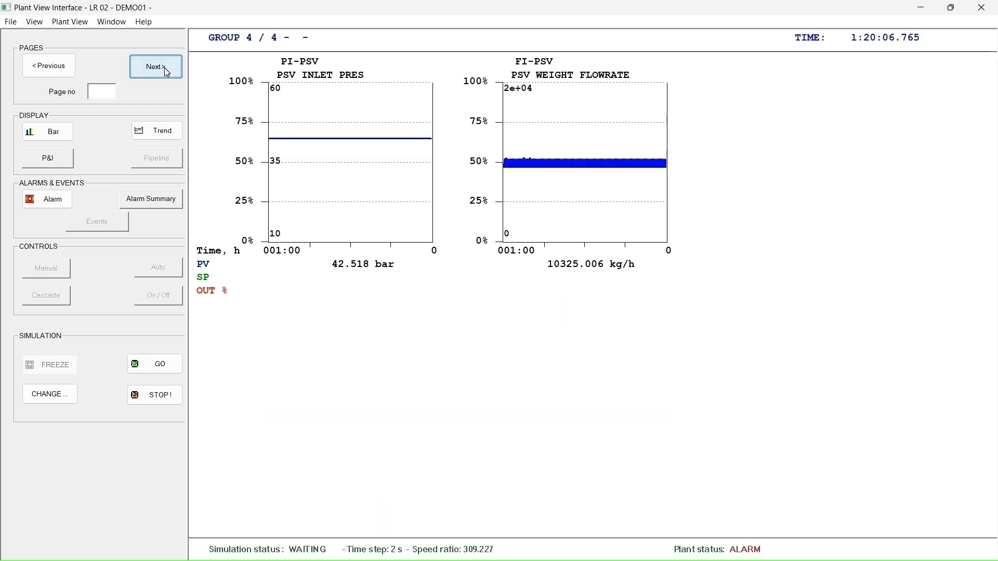
# Step: In the bar display, raise the set point of outlet rate controller CT2 to 80500 kg
pyautogui.click(45, 142)
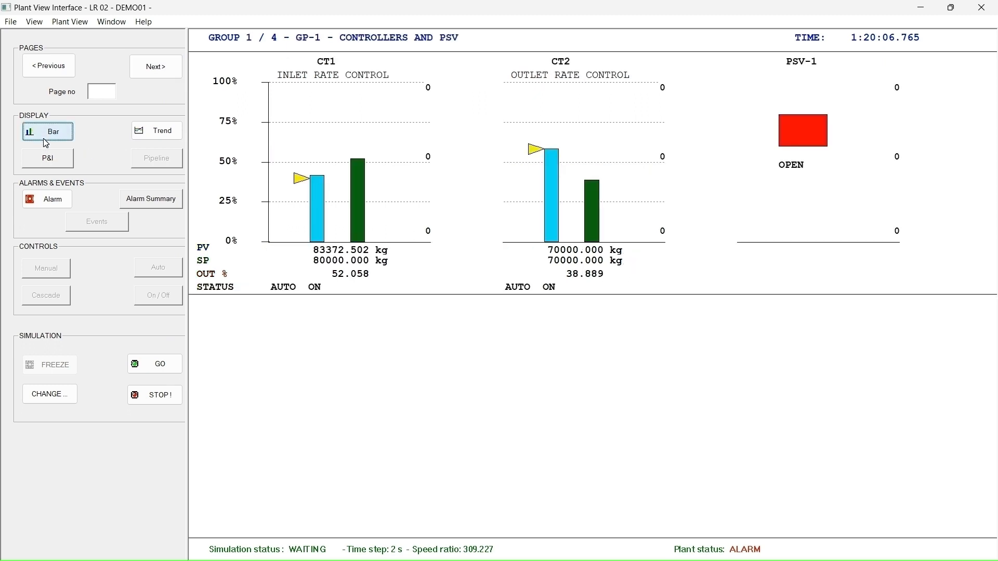
pyautogui.click(554, 191)
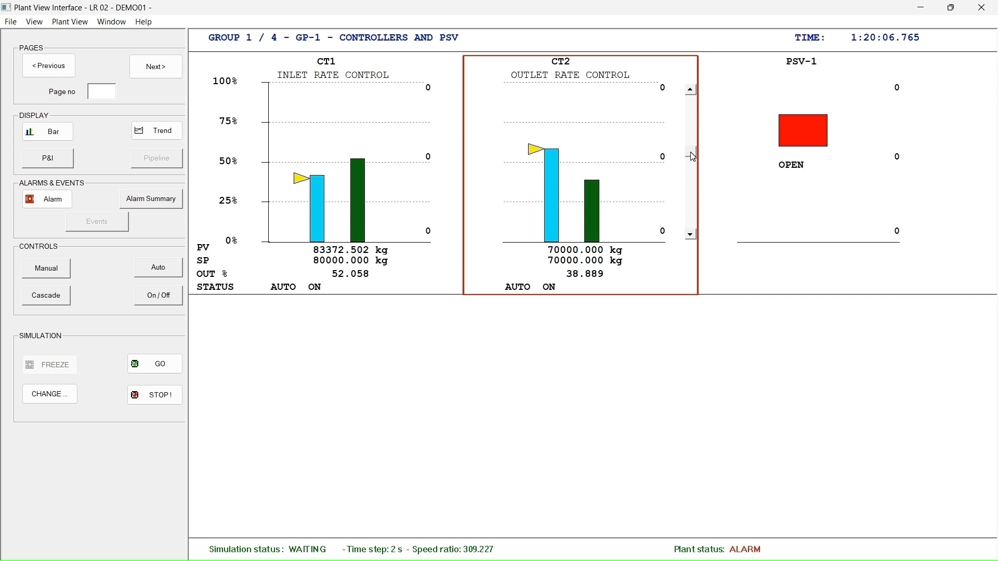
pyautogui.moveTo(689, 152); pyautogui.dragTo(587, 296)
pyautogui.click(560, 357)
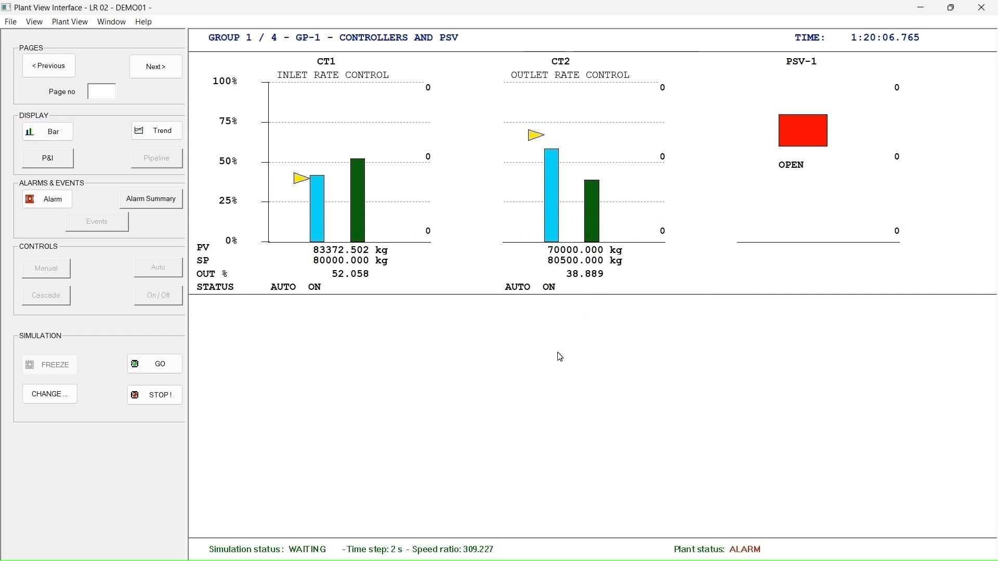
# Step: Show the PSV inlet pressure and flow rate trends and run the simulation for two more wait intervals
pyautogui.click(159, 139)
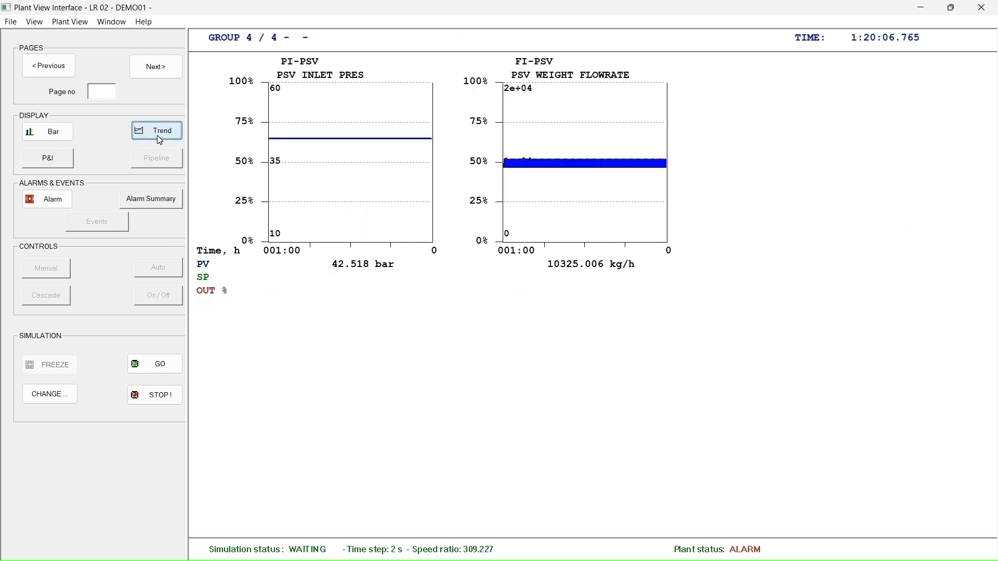
pyautogui.click(174, 375)
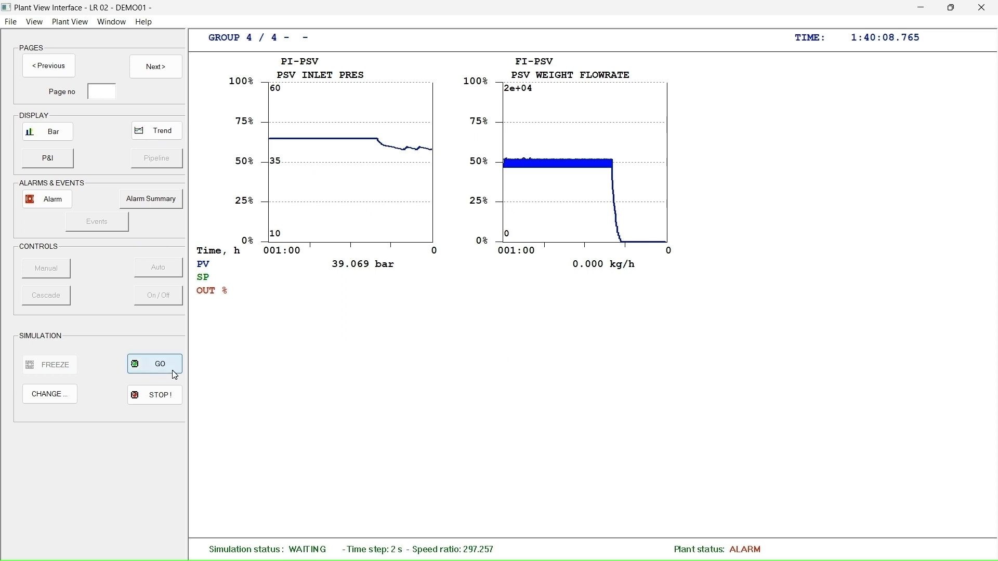
pyautogui.click(174, 371)
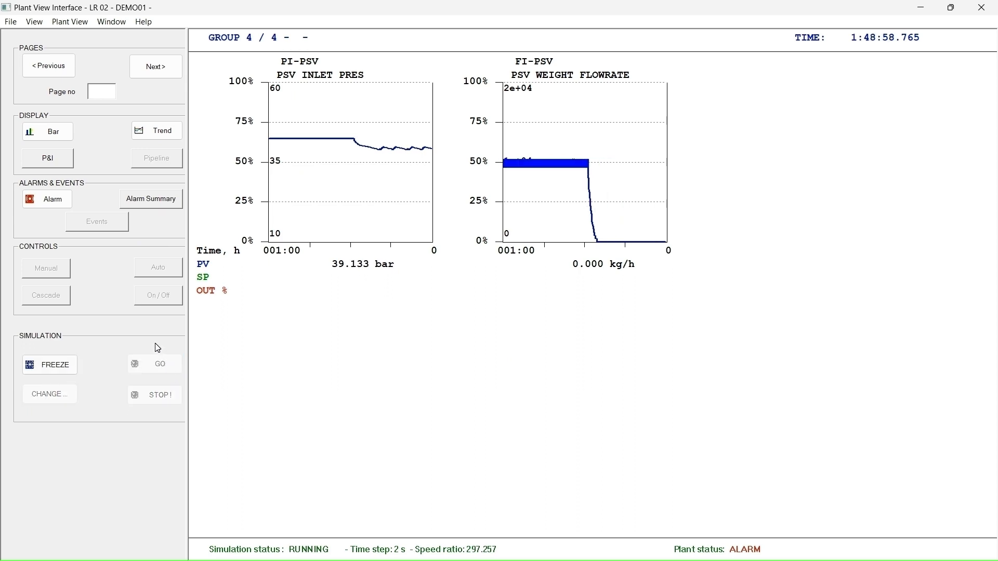
# Step: Review the trend plots of all instrument groups for the response to the new CT2 set point
pyautogui.click(158, 69)
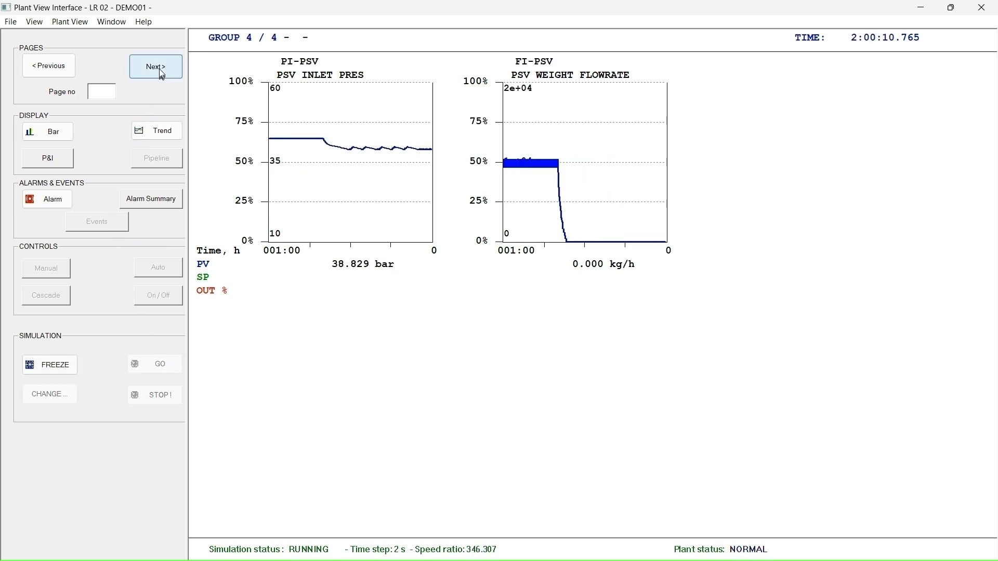
pyautogui.click(162, 72)
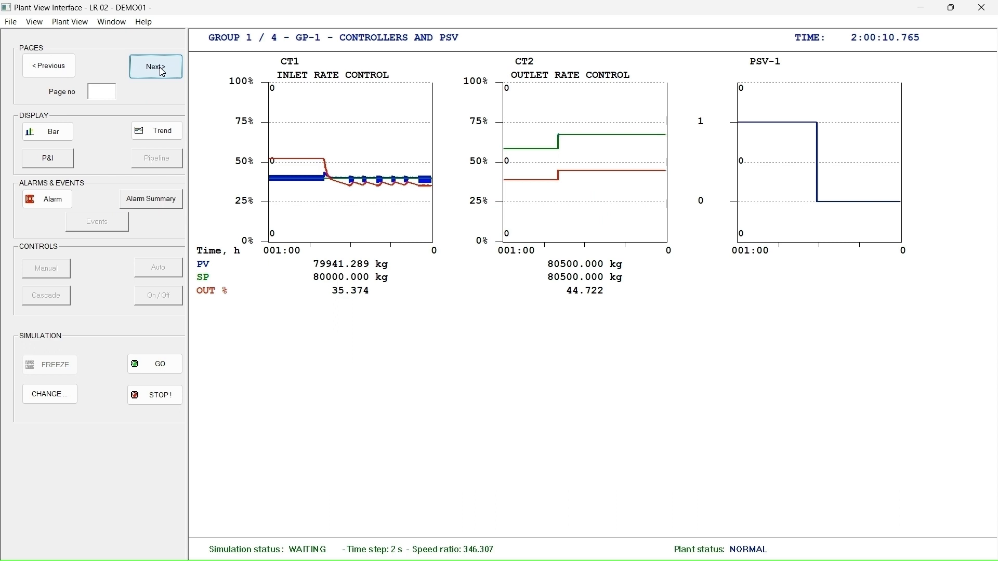
pyautogui.click(162, 71)
pyautogui.click(162, 72)
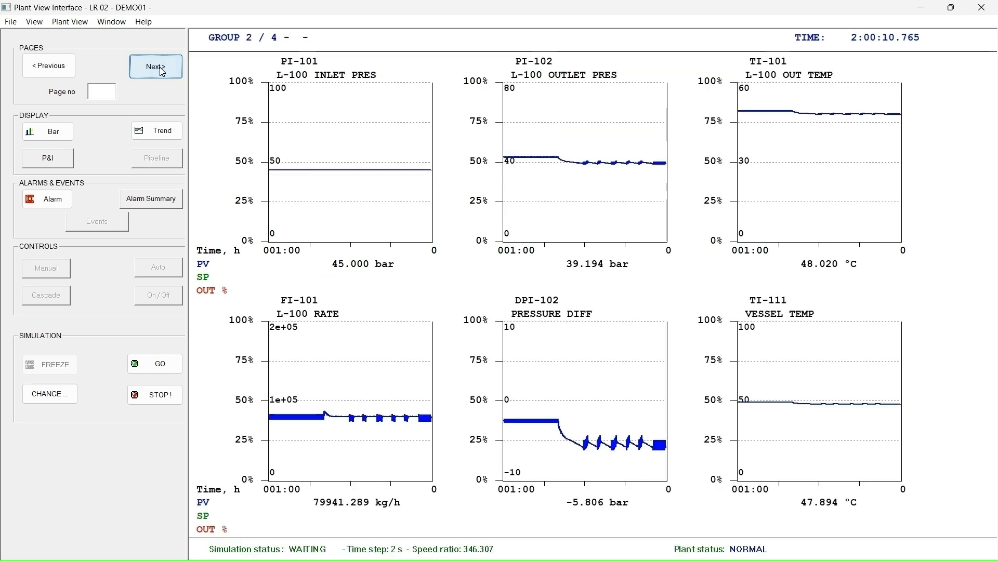
pyautogui.click(162, 72)
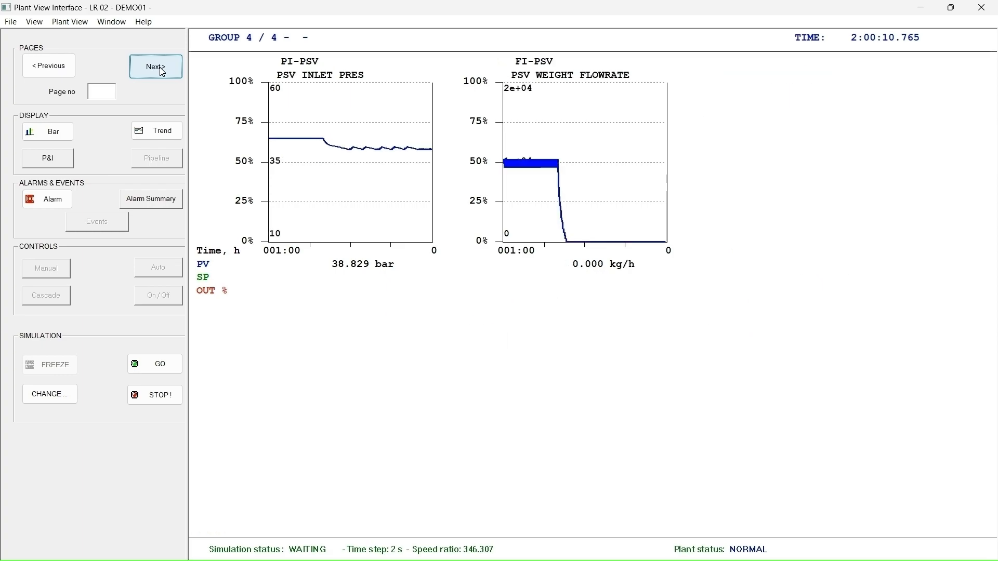